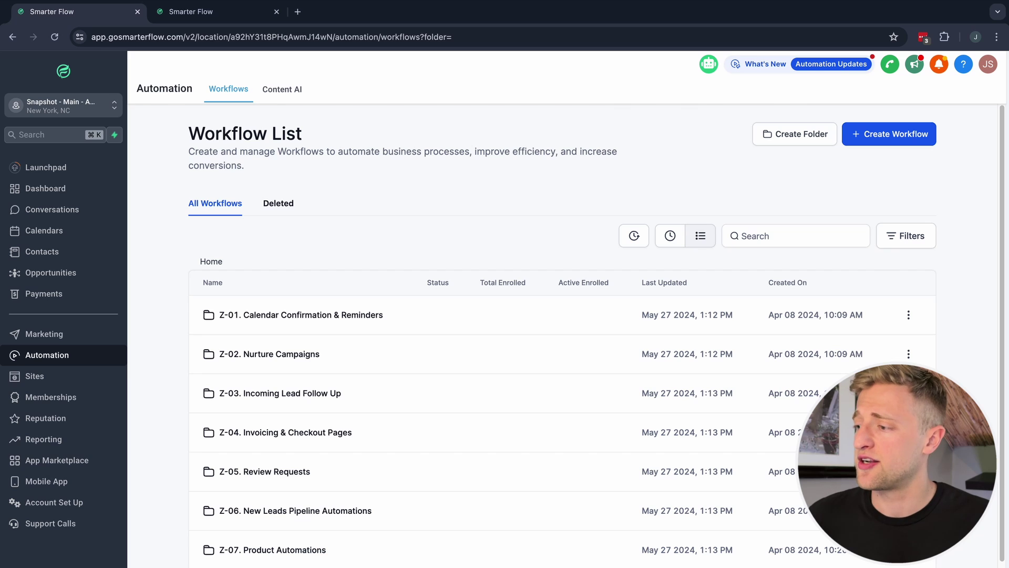
- Open the Business Profile settings and examine the General section with its SMS and email options
{"action": "left_click", "coordinate": [32, 220]}
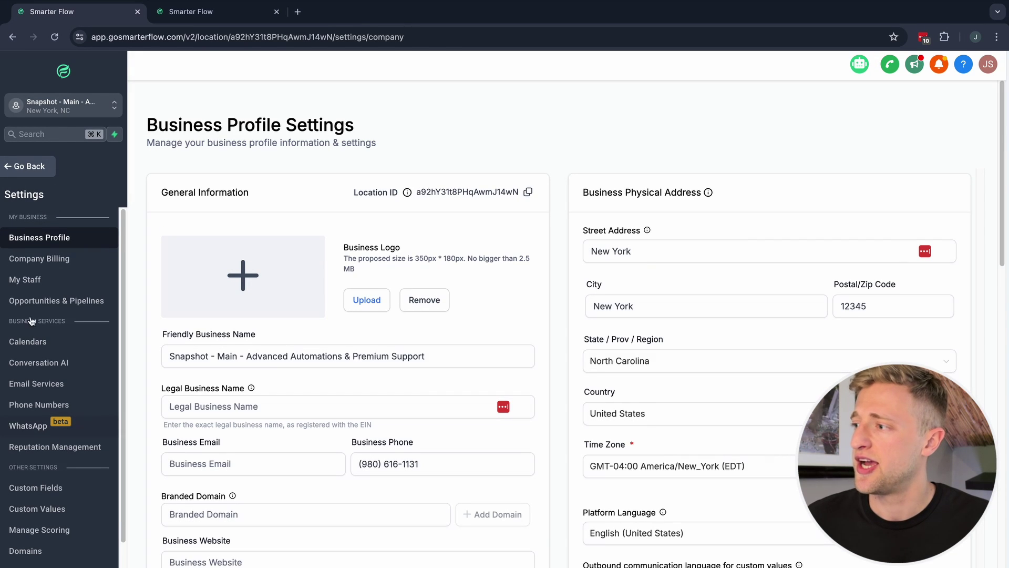
{"action": "scroll", "coordinate": [497, 351], "scroll_direction": "down", "scroll_amount": 10}
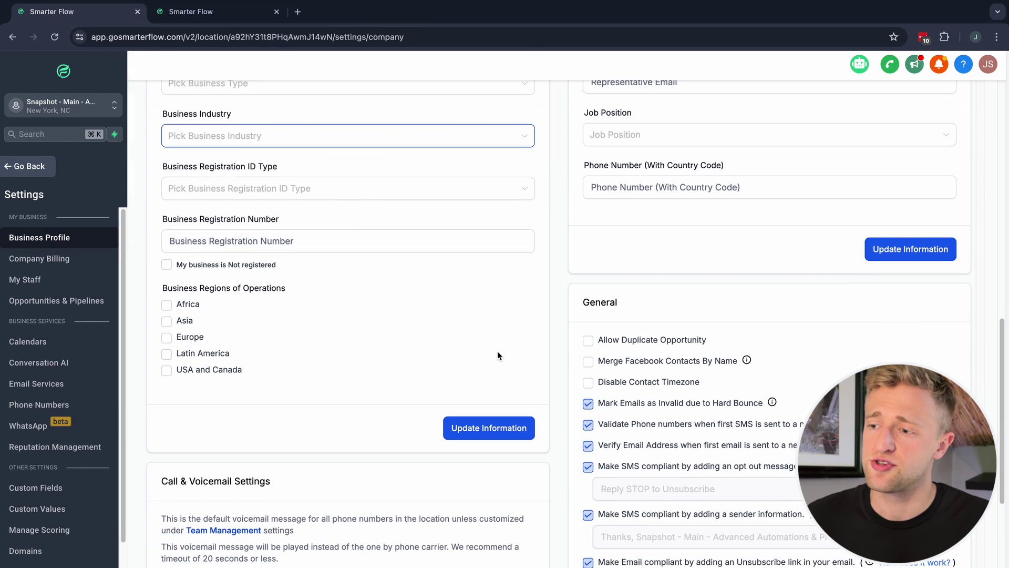
{"action": "left_click_drag", "start_coordinate": [582, 285], "coordinate": [653, 284]}
{"action": "left_click", "coordinate": [652, 284]}
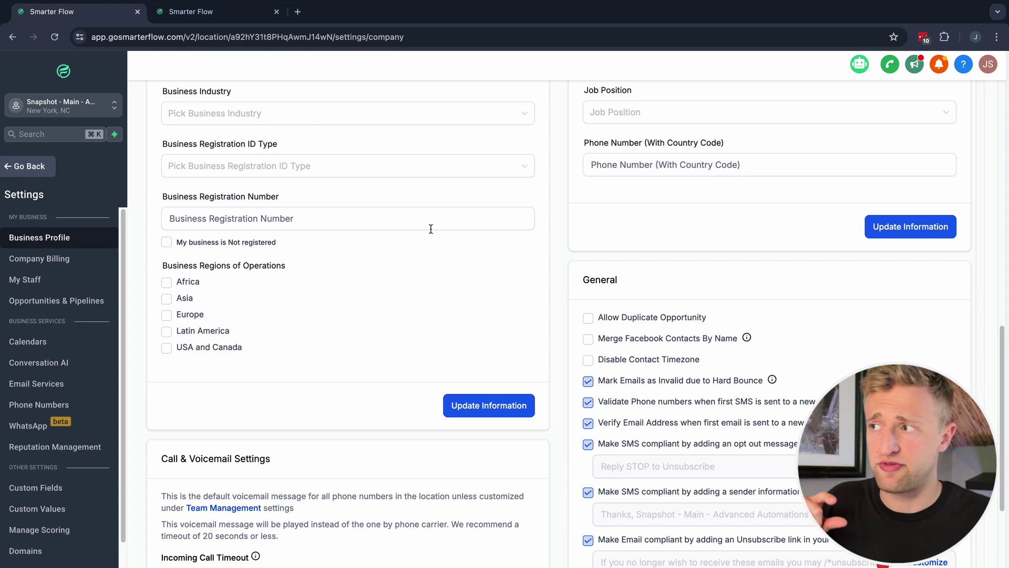
- Switch to the workflow list and open the folder "Z-09. List Clean Up & Unsubscribe & Optin"
{"action": "left_click", "coordinate": [192, 11]}
{"action": "scroll", "coordinate": [274, 510], "scroll_direction": "down", "scroll_amount": 3}
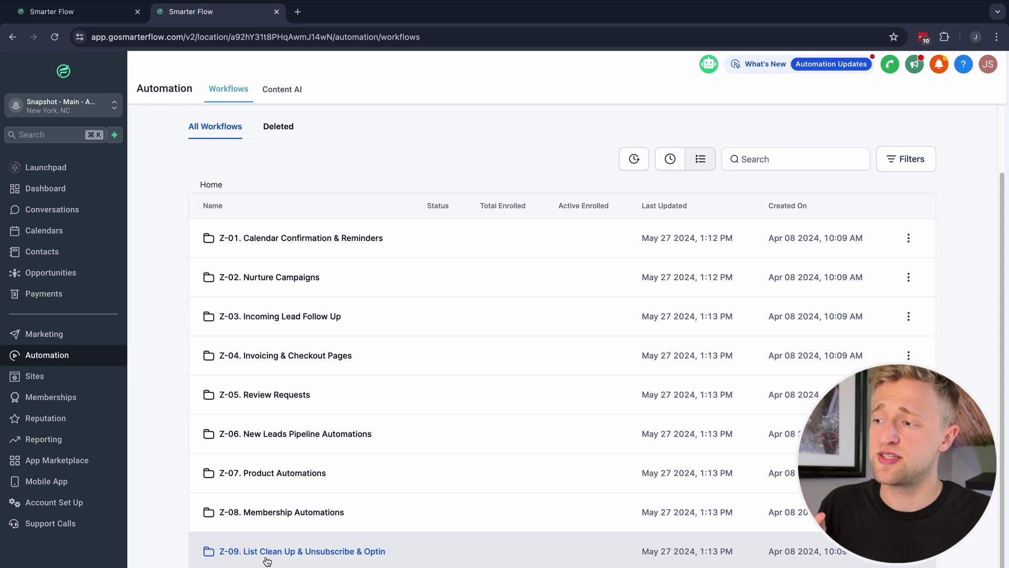
{"action": "left_click", "coordinate": [287, 552]}
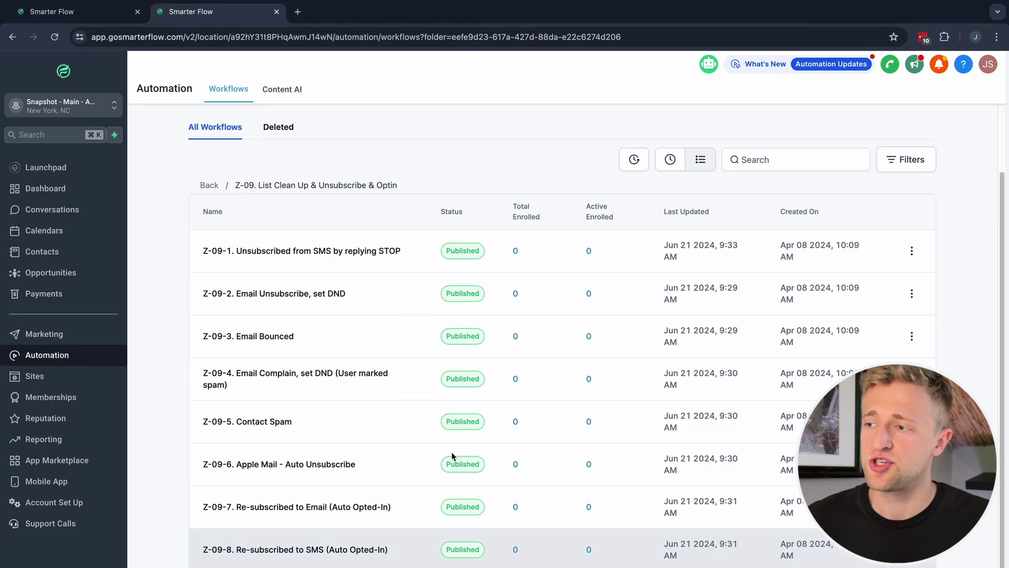
- Return to the Business Profile settings, review the customizable SMS opt-out message, and close it without saving
{"action": "left_click", "coordinate": [96, 22]}
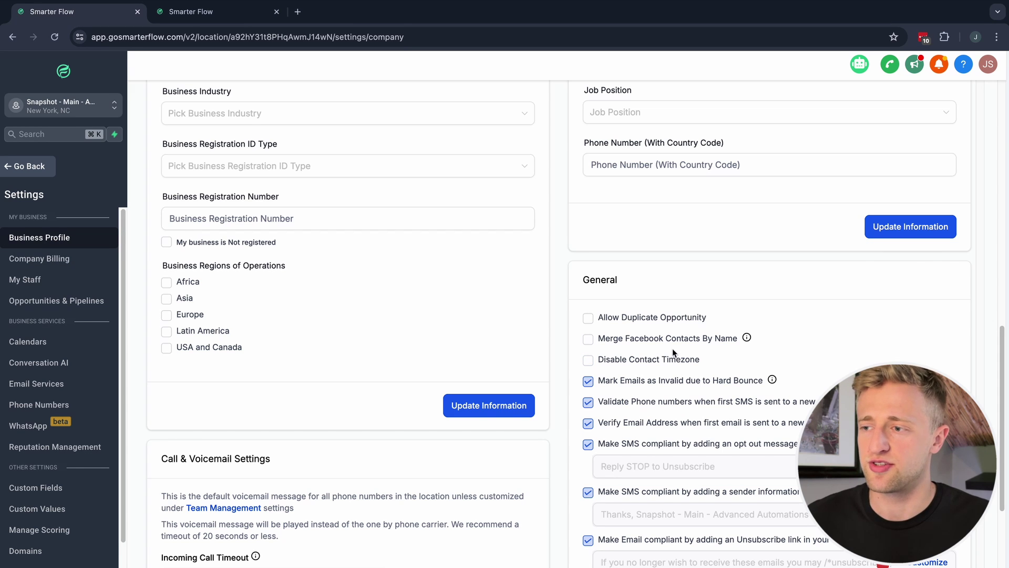
{"action": "scroll", "coordinate": [598, 279], "scroll_direction": "down", "scroll_amount": 1}
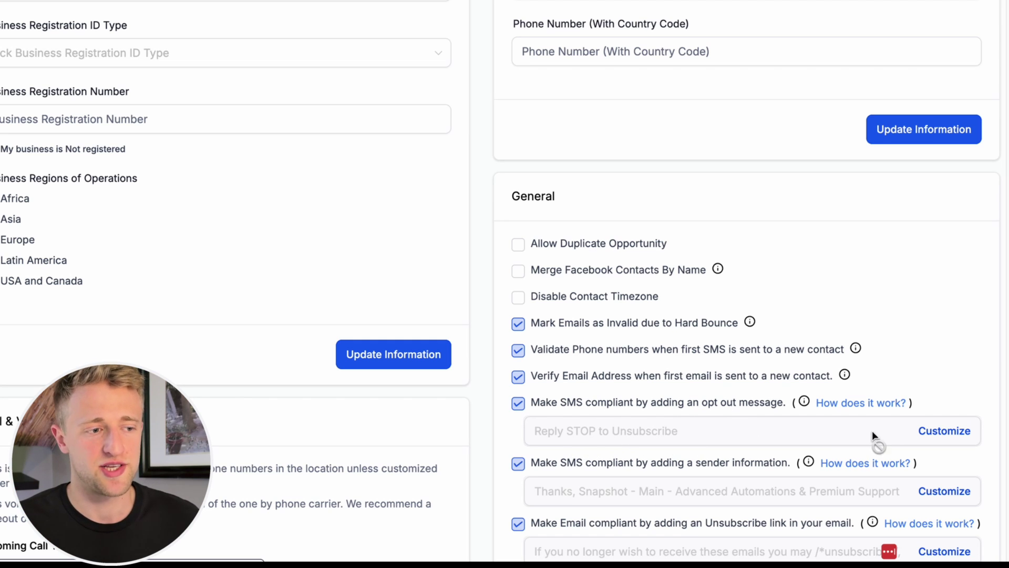
{"action": "left_click", "coordinate": [941, 430]}
{"action": "left_click", "coordinate": [431, 250]}
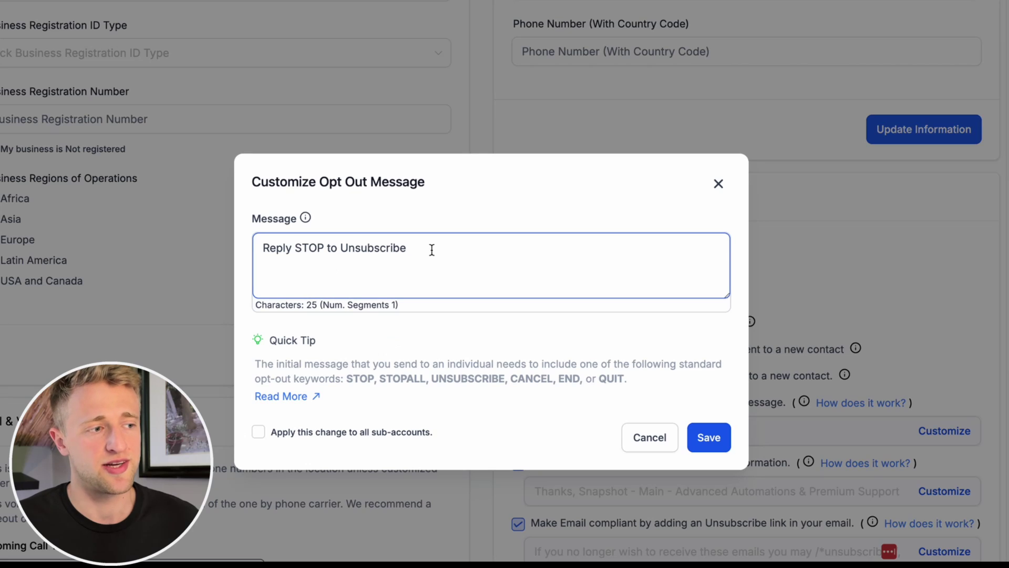
{"action": "left_click", "coordinate": [699, 395]}
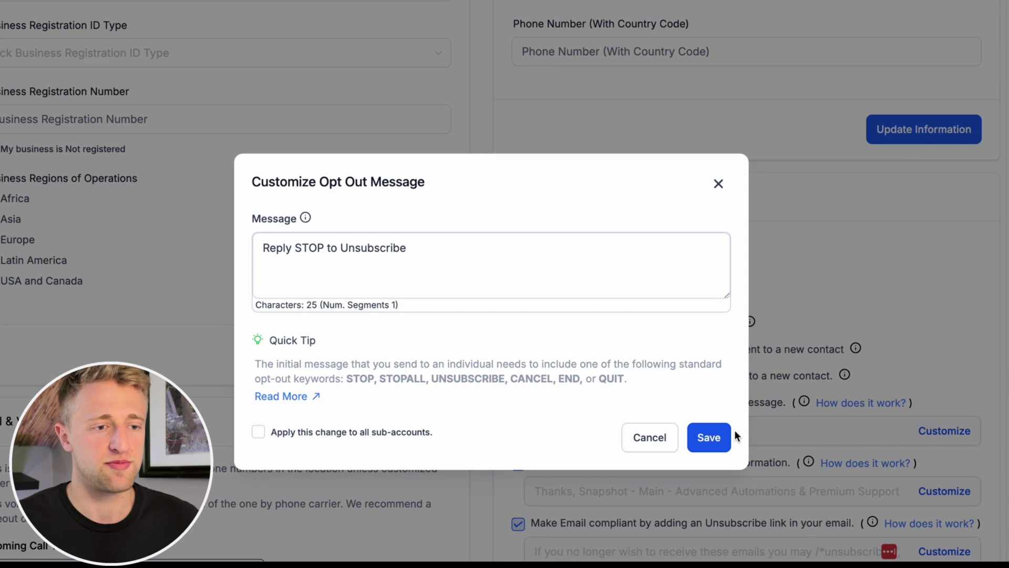
{"action": "left_click", "coordinate": [651, 438]}
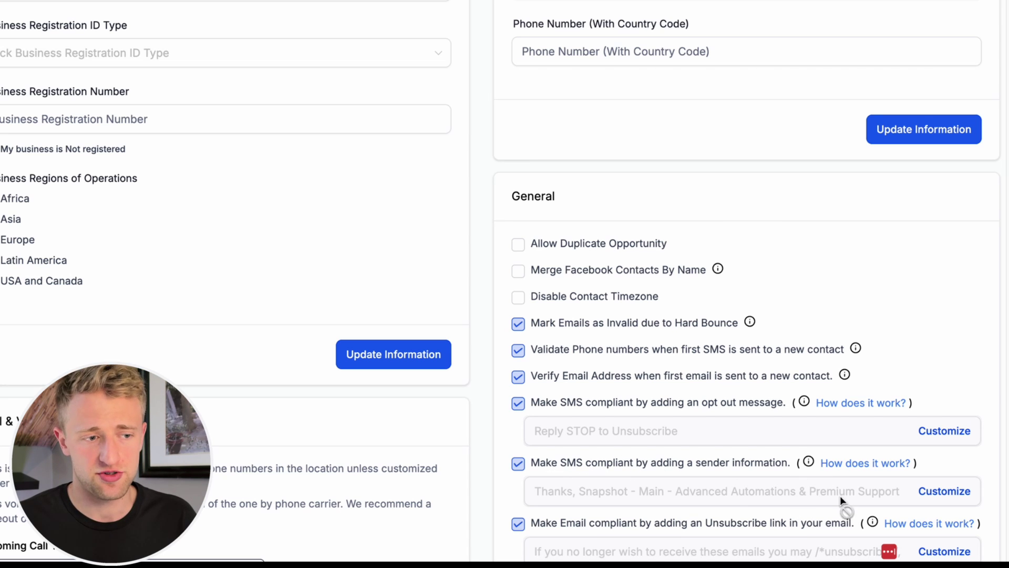
- Review the custom SMS sender text with its {{senderID}} tag and the email unsubscribe content, closing both without saving
{"action": "left_click", "coordinate": [927, 490]}
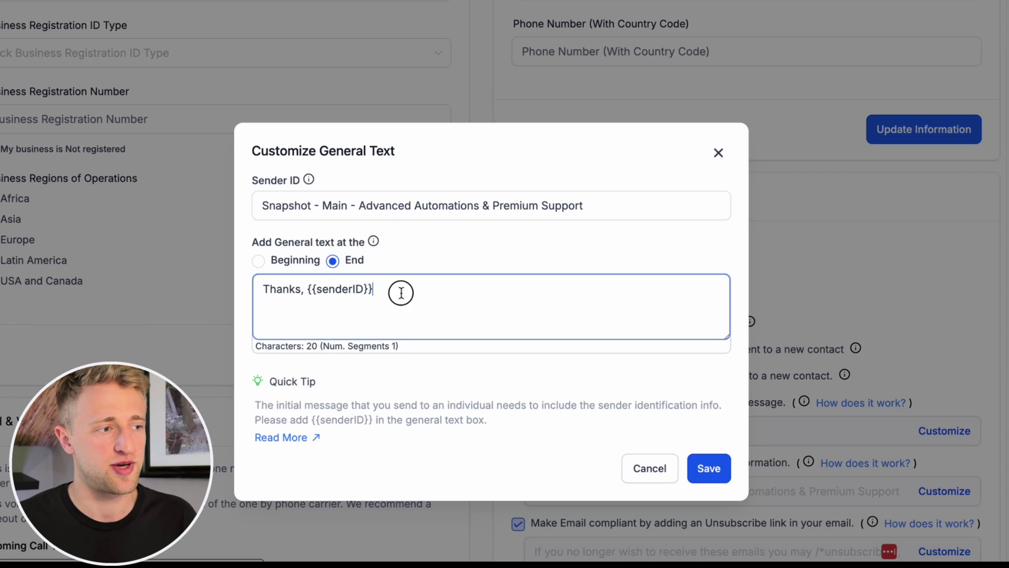
{"action": "left_click", "coordinate": [306, 289], "text": "shift"}
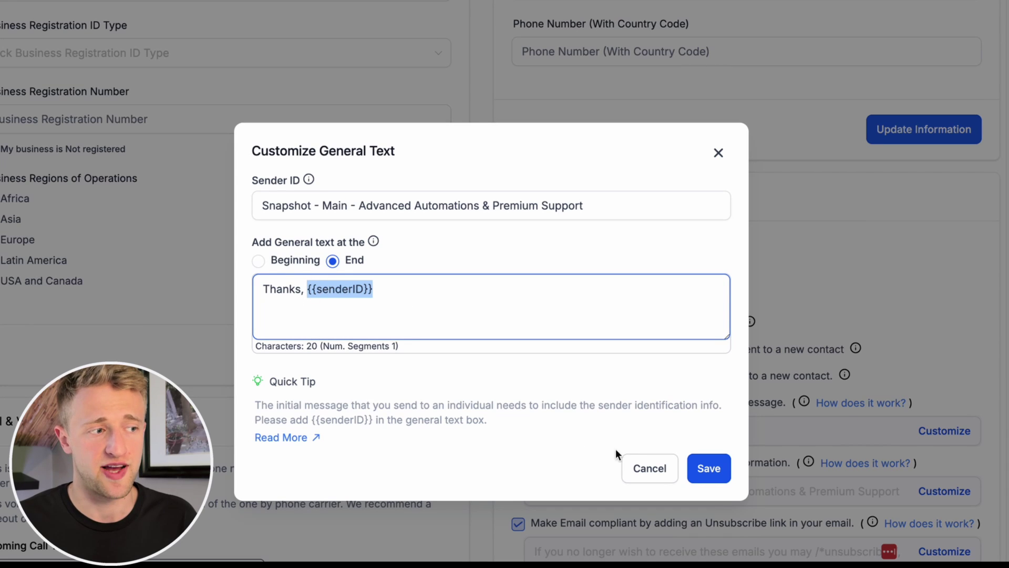
{"action": "left_click", "coordinate": [645, 470]}
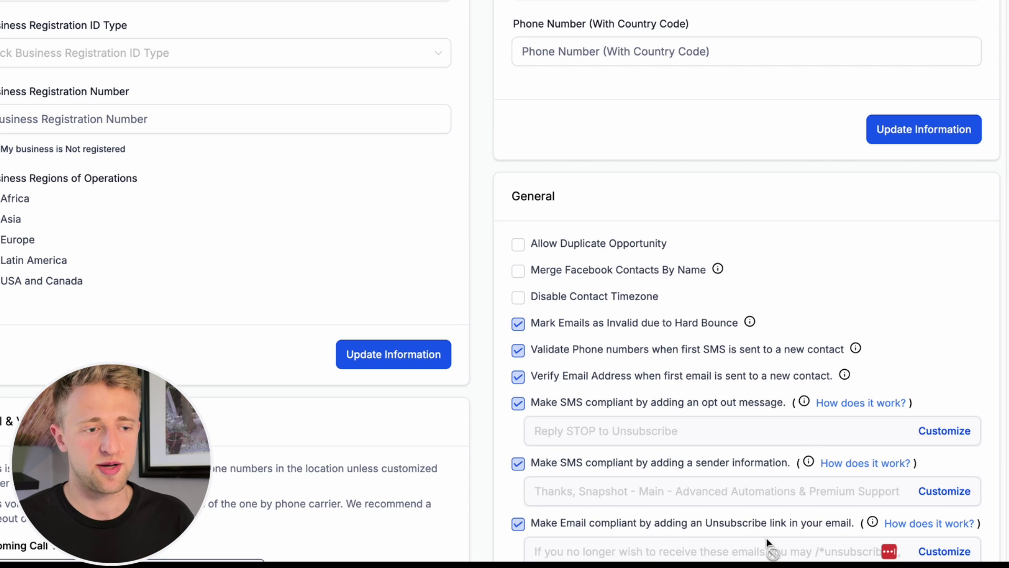
{"action": "left_click", "coordinate": [947, 552]}
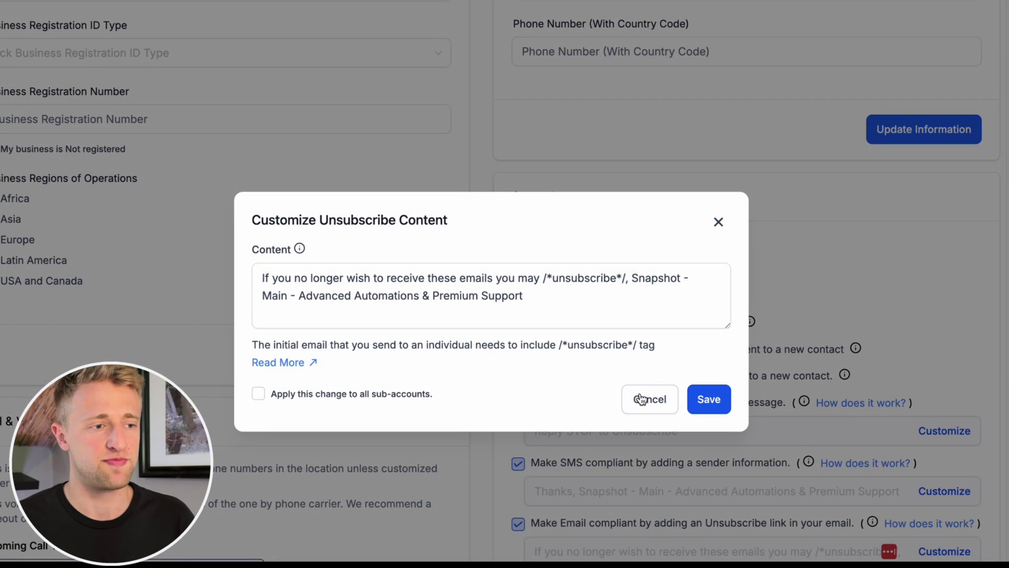
{"action": "left_click", "coordinate": [641, 399]}
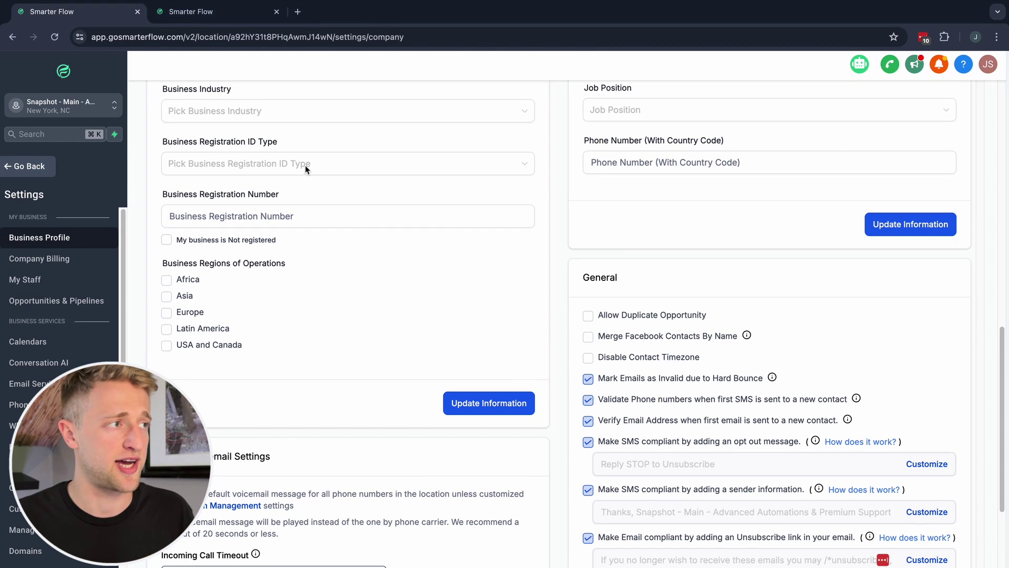
- Go back to the Z-09 workflow folder and open the workflow "Z-09-1. Unsubscribed from SMS by replying STOP"
{"action": "left_click", "coordinate": [211, 12]}
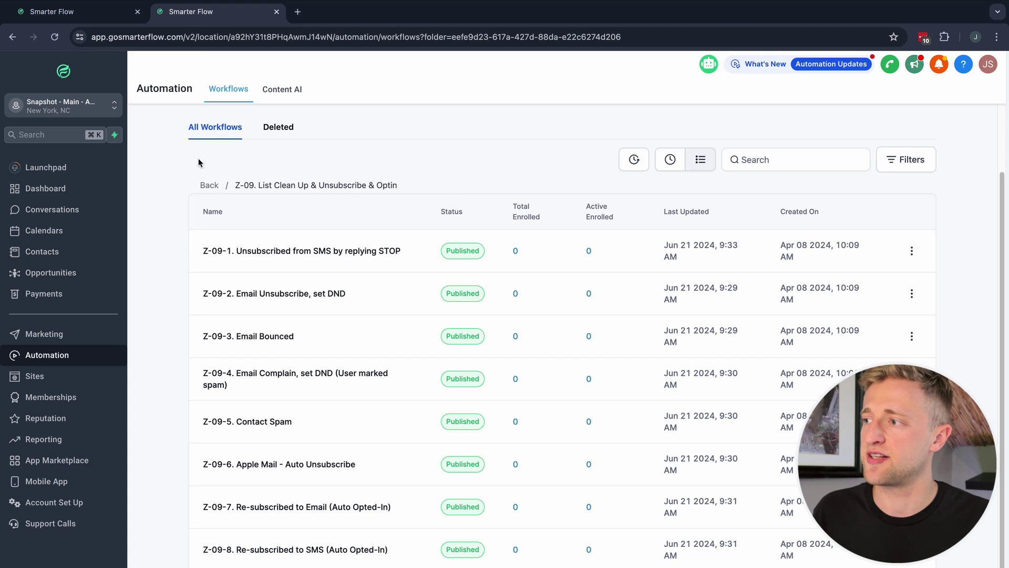
{"action": "left_click", "coordinate": [206, 185]}
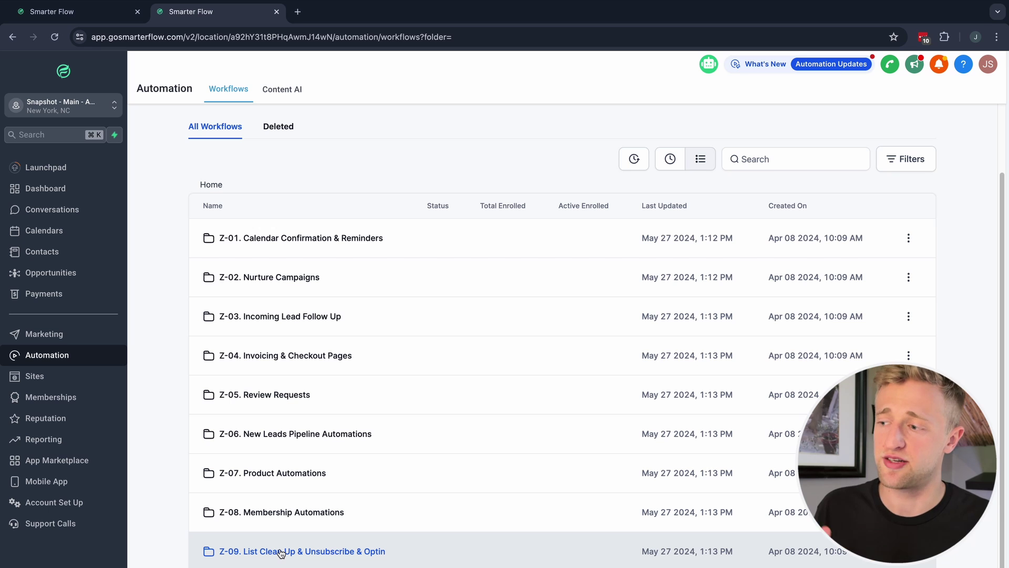
{"action": "left_click", "coordinate": [281, 551]}
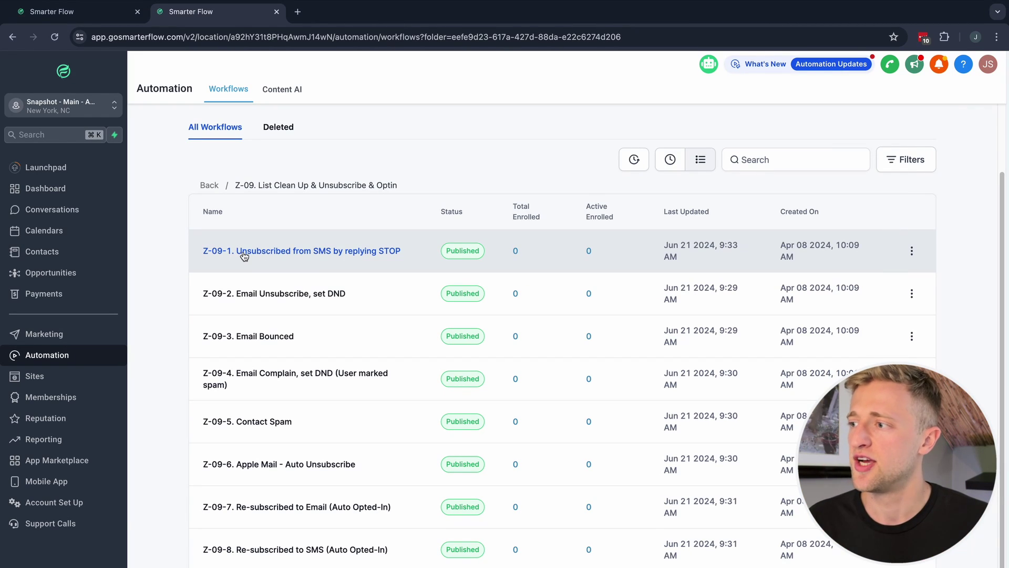
{"action": "left_click", "coordinate": [245, 253]}
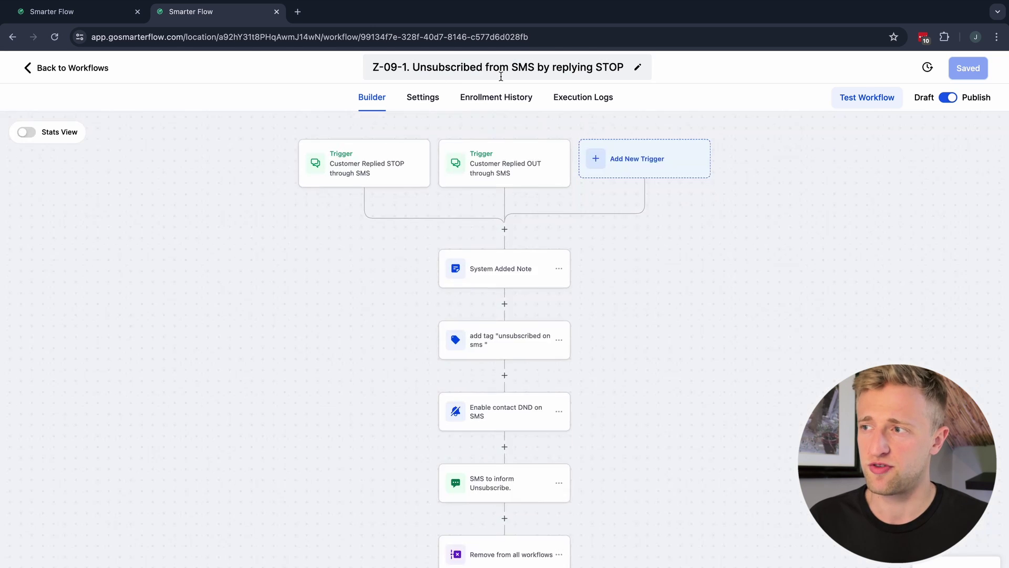
- Inspect the filters of the "Customer Replied STOP" and "Customer Replied OUT" triggers, closing them without changes
{"action": "left_click_drag", "start_coordinate": [333, 297], "coordinate": [318, 335]}
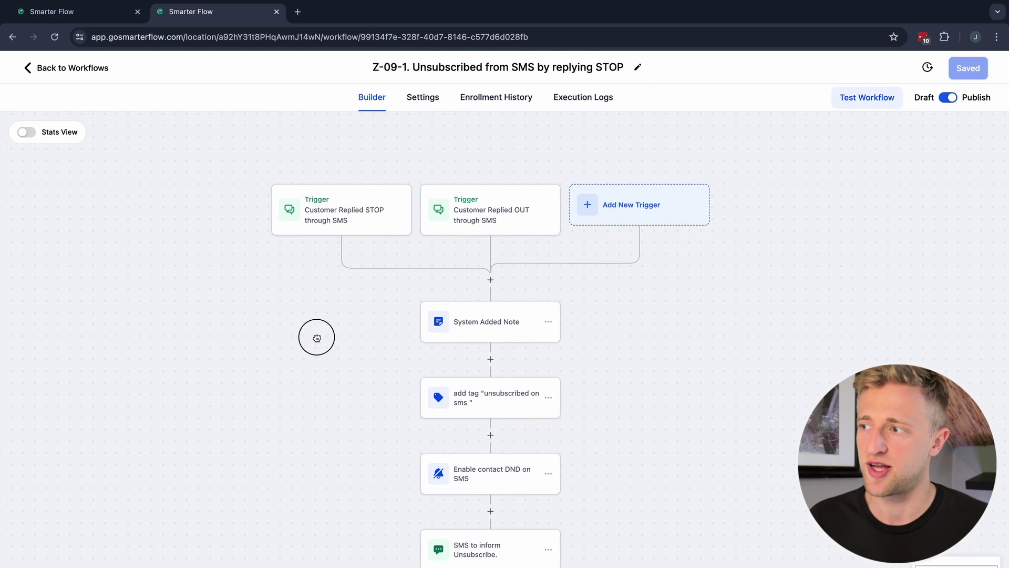
{"action": "left_click", "coordinate": [336, 221]}
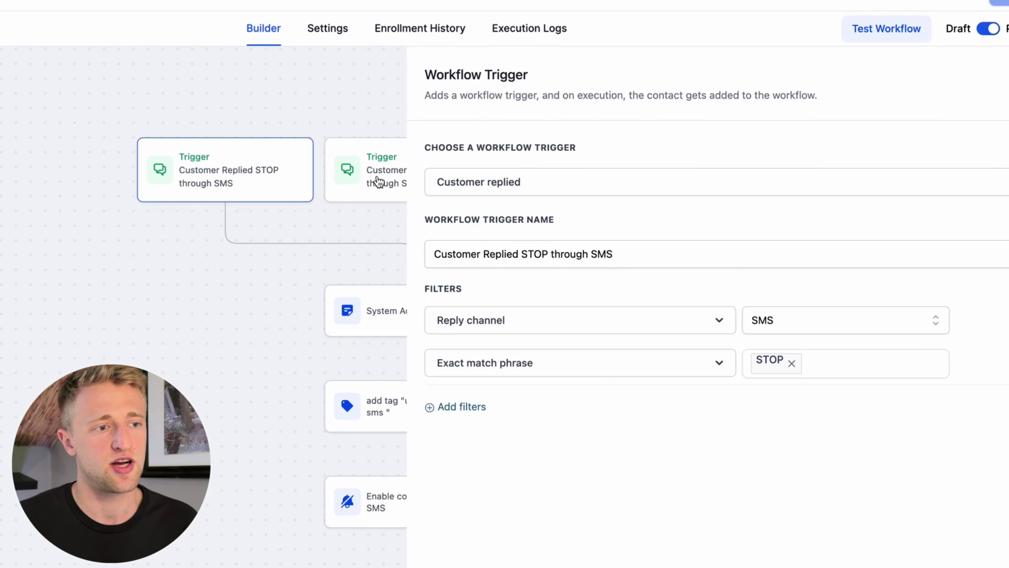
{"action": "left_click", "coordinate": [461, 218]}
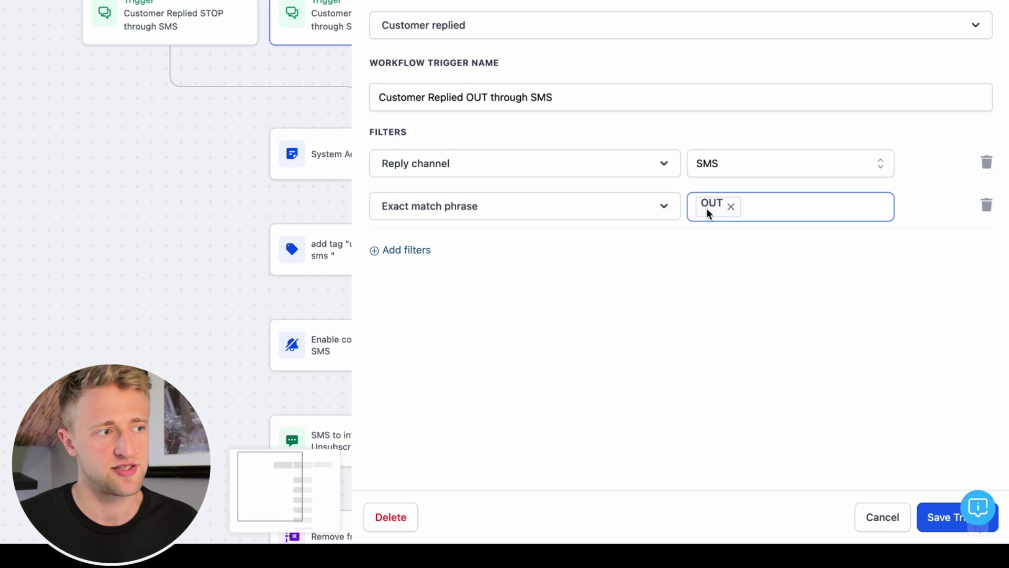
{"action": "left_click", "coordinate": [882, 526]}
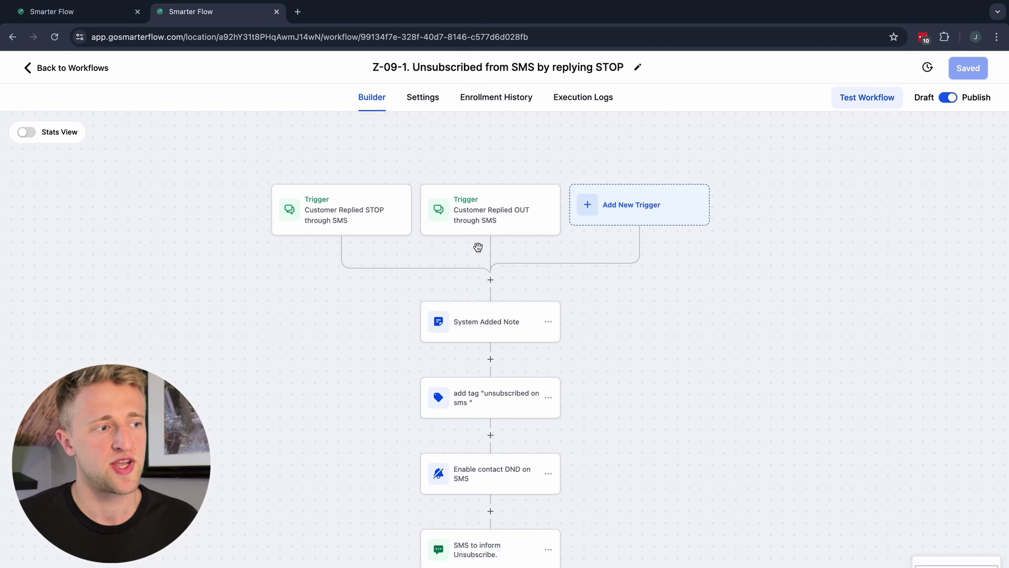
- Open the System Added Note action and examine its note text, highlighting the "STOP or OUT" wording
{"action": "left_click", "coordinate": [479, 327]}
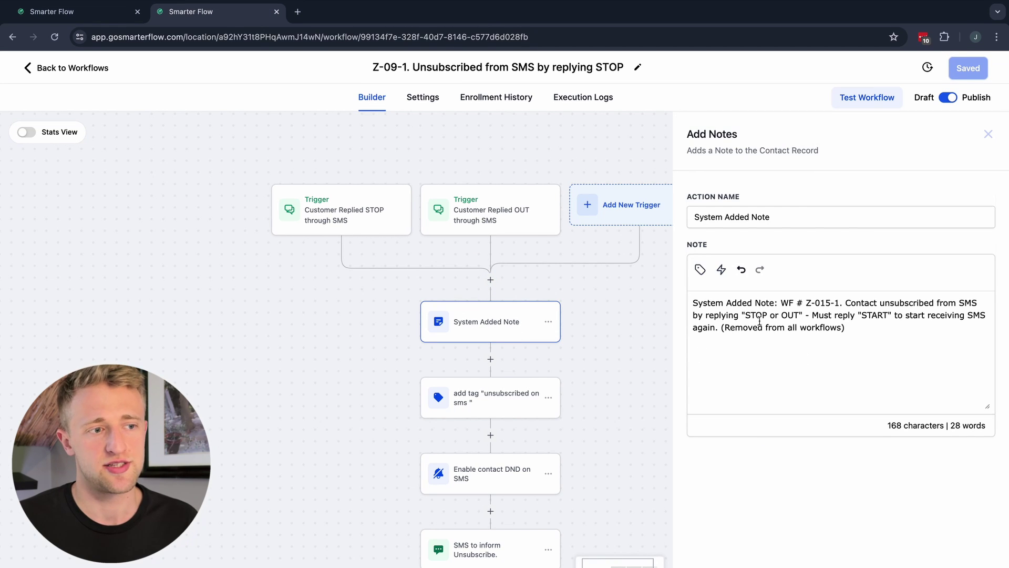
{"action": "left_click_drag", "start_coordinate": [743, 314], "coordinate": [810, 315]}
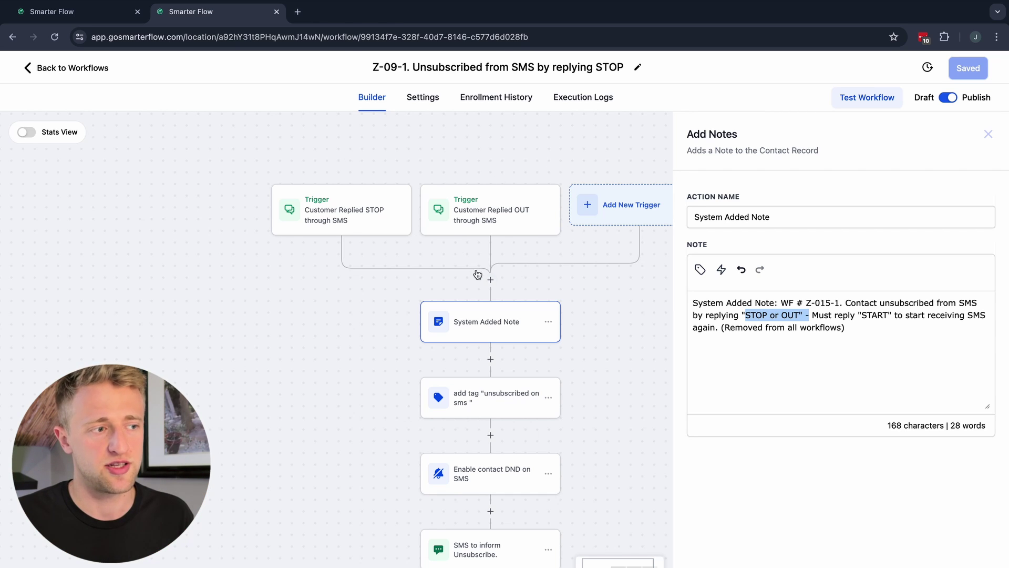
{"action": "scroll", "coordinate": [604, 361], "scroll_direction": "down", "scroll_amount": 3}
{"action": "scroll", "coordinate": [603, 361], "scroll_direction": "right", "scroll_amount": 2}
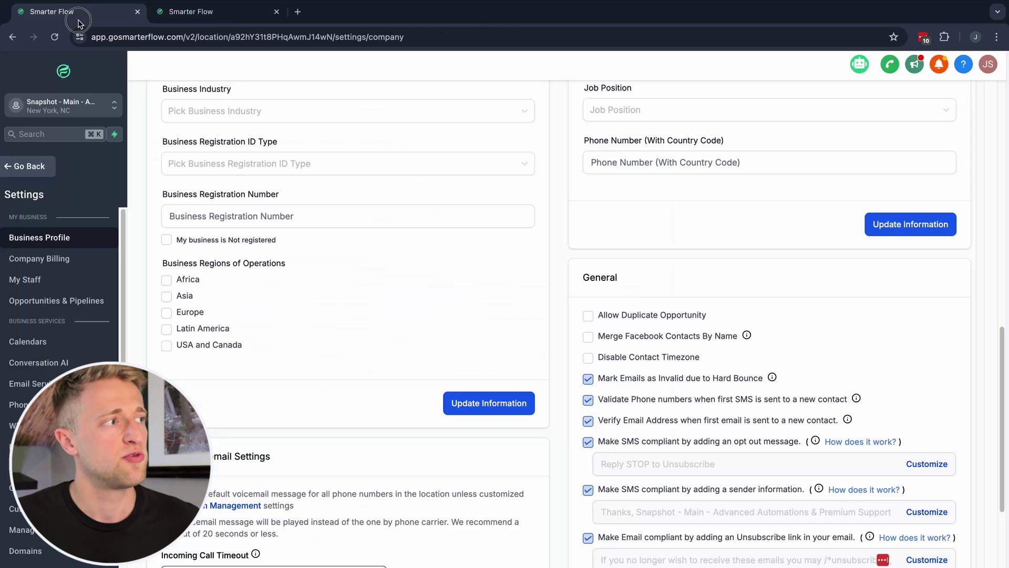
- Leave the settings in the other browser tab and open the test contact's record from the Contacts list
{"action": "left_click", "coordinate": [79, 12]}
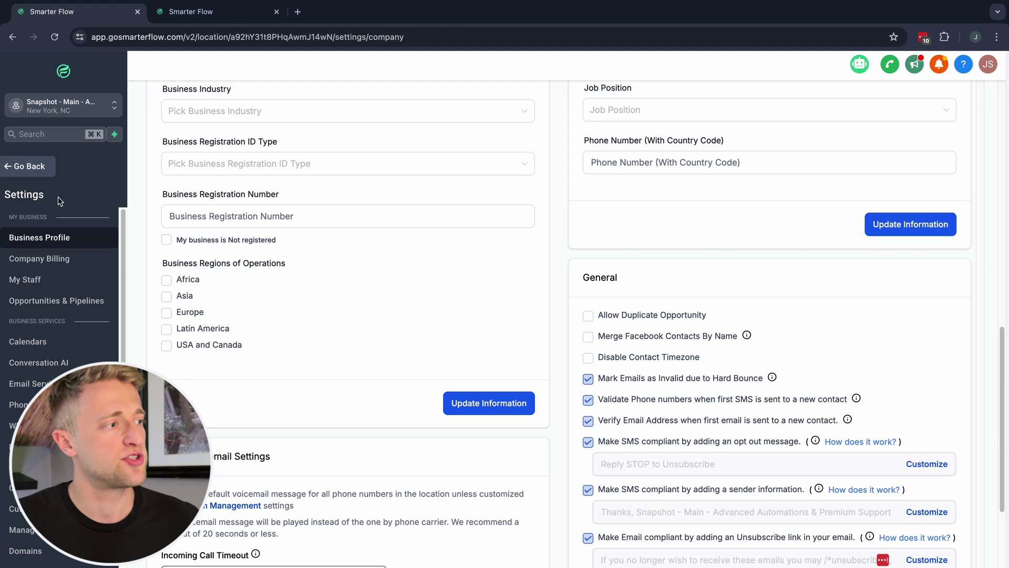
{"action": "left_click", "coordinate": [17, 169]}
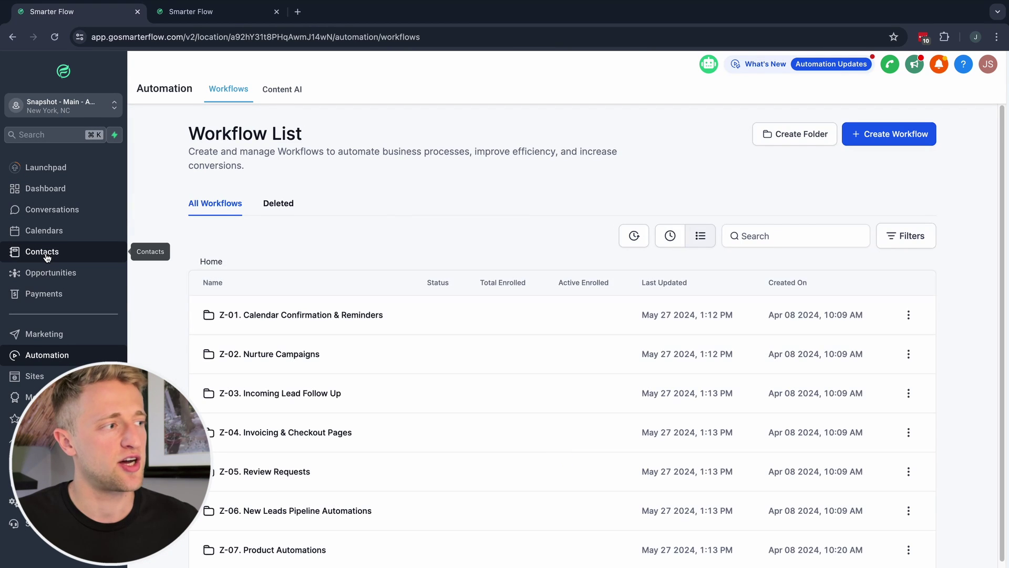
{"action": "left_click", "coordinate": [47, 256]}
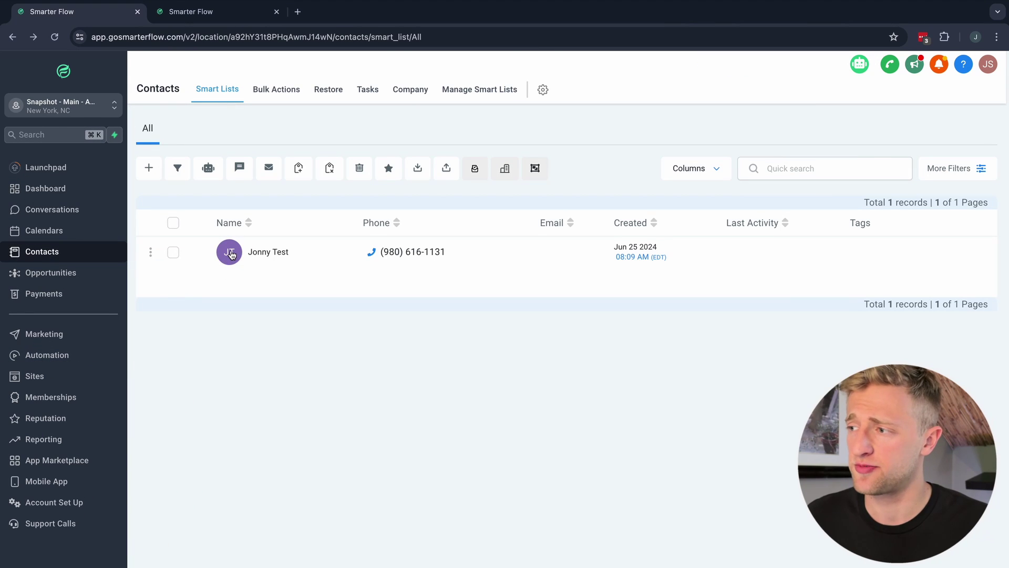
{"action": "left_click", "coordinate": [231, 255]}
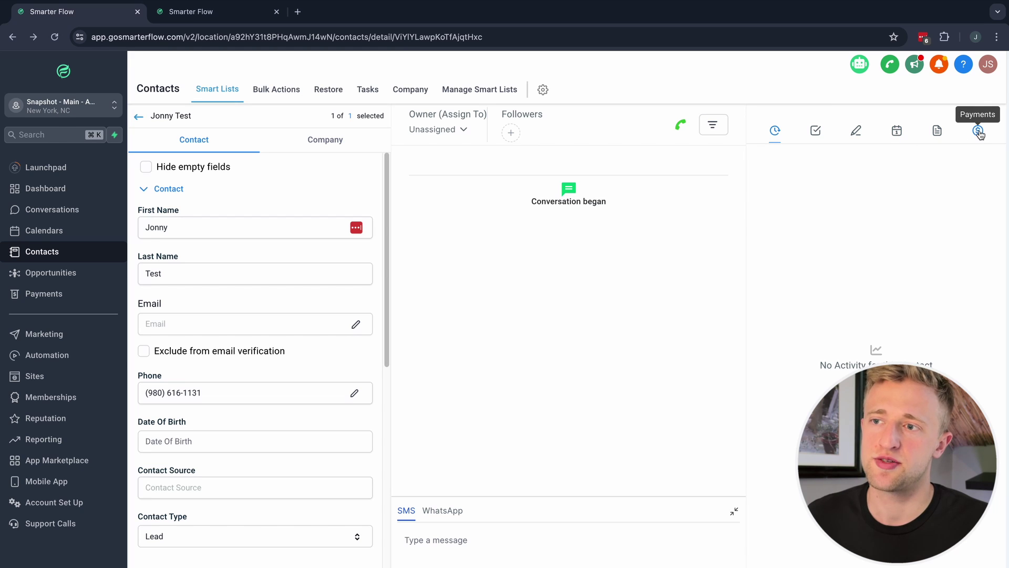
- Add and save a note reading "sdfsdgsfdg" on the test contact's record
{"action": "left_click", "coordinate": [857, 134]}
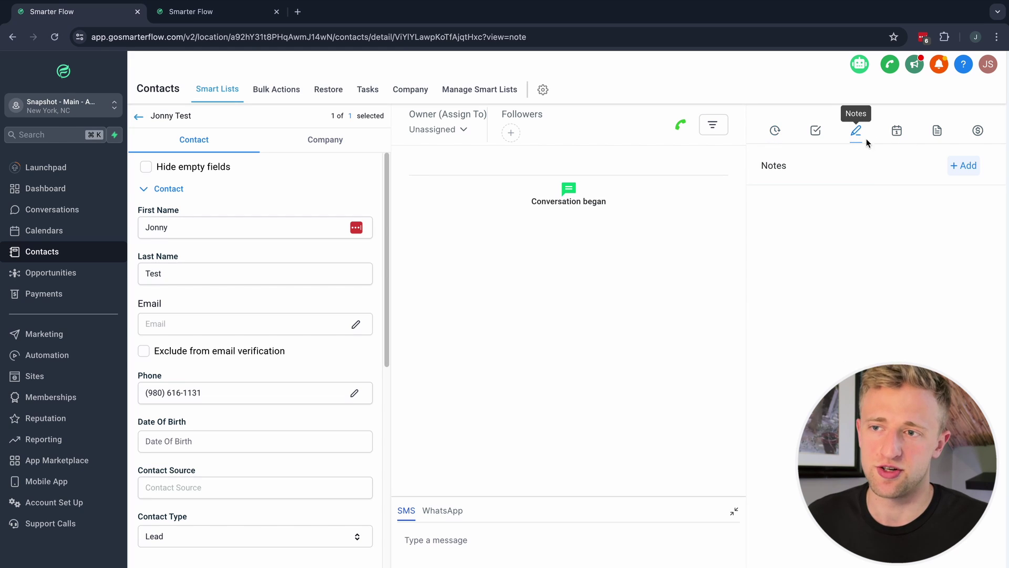
{"action": "left_click", "coordinate": [964, 165]}
{"action": "left_click", "coordinate": [825, 181]}
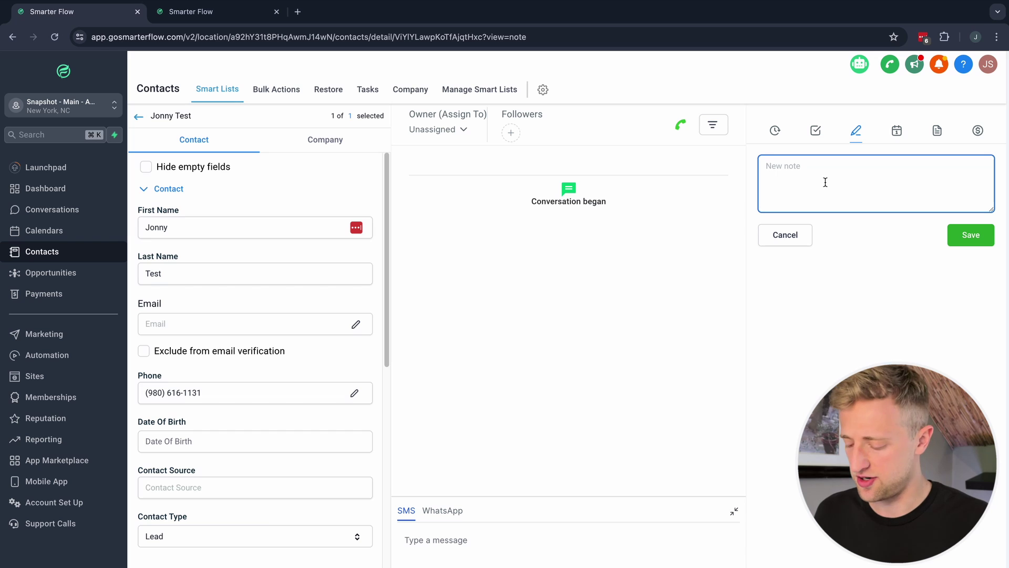
{"action": "type", "text": "sdfsdgsfdg"}
{"action": "left_click", "coordinate": [974, 237]}
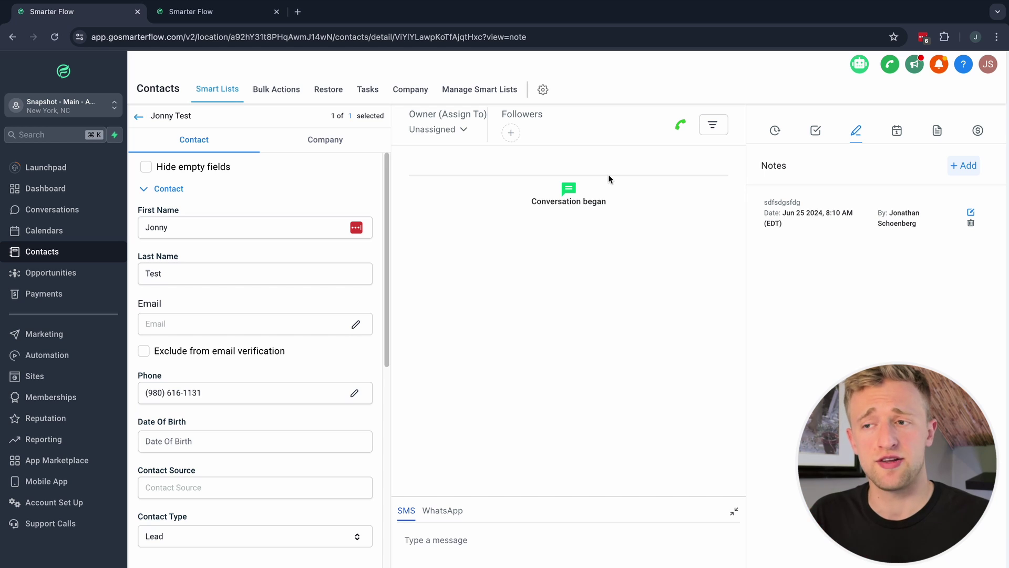
- Return to the Z-09-1 workflow and highlight the full note text of the System Added Note action
{"action": "left_click", "coordinate": [200, 12]}
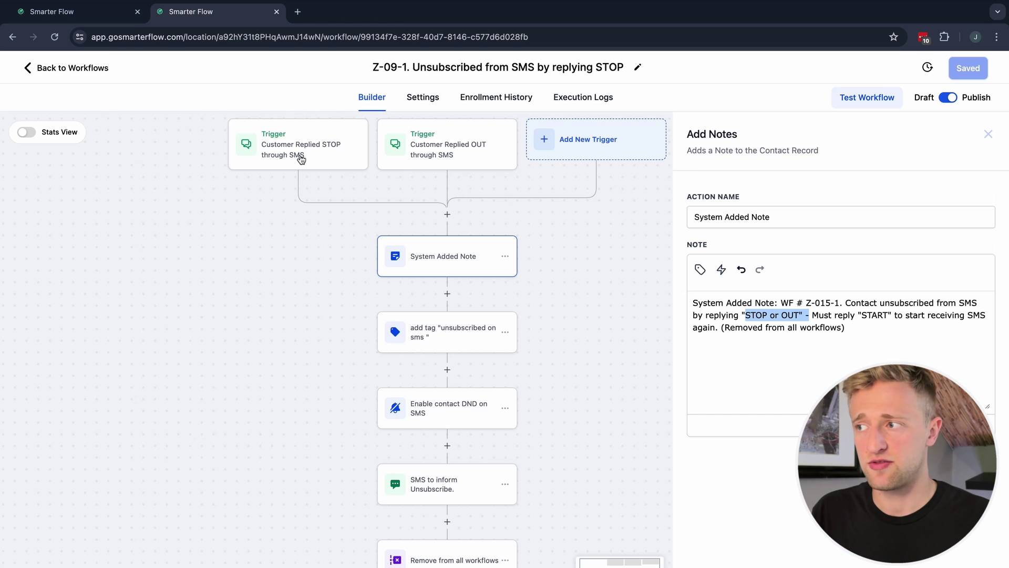
{"action": "left_click_drag", "start_coordinate": [854, 327], "coordinate": [681, 298]}
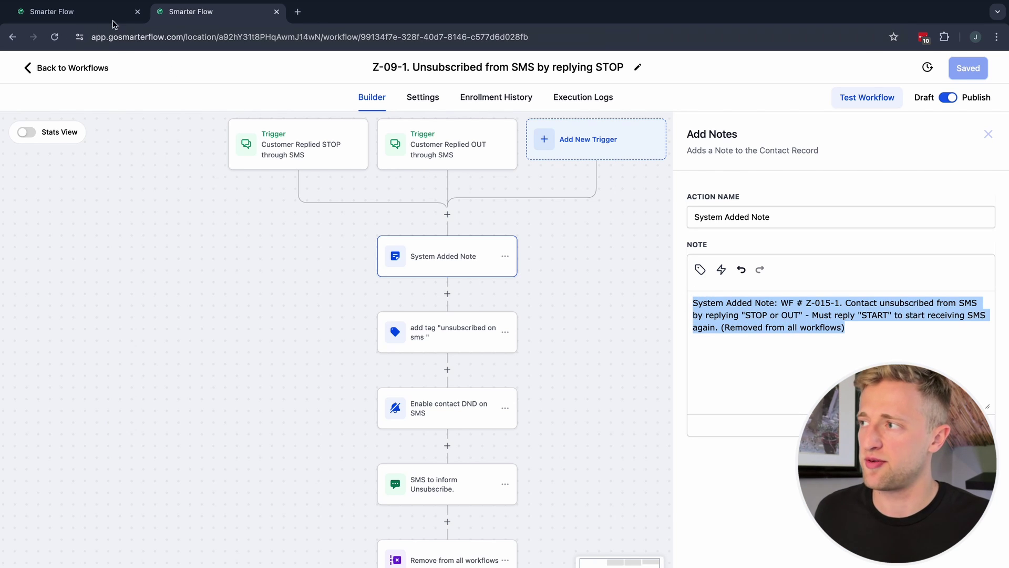
- Add and save a note on the test contact's record containing the full System Added Note text copied from the Z-09-1 workflow
{"action": "key", "text": "ctrl+shift+Tab"}
{"action": "left_click", "coordinate": [958, 170]}
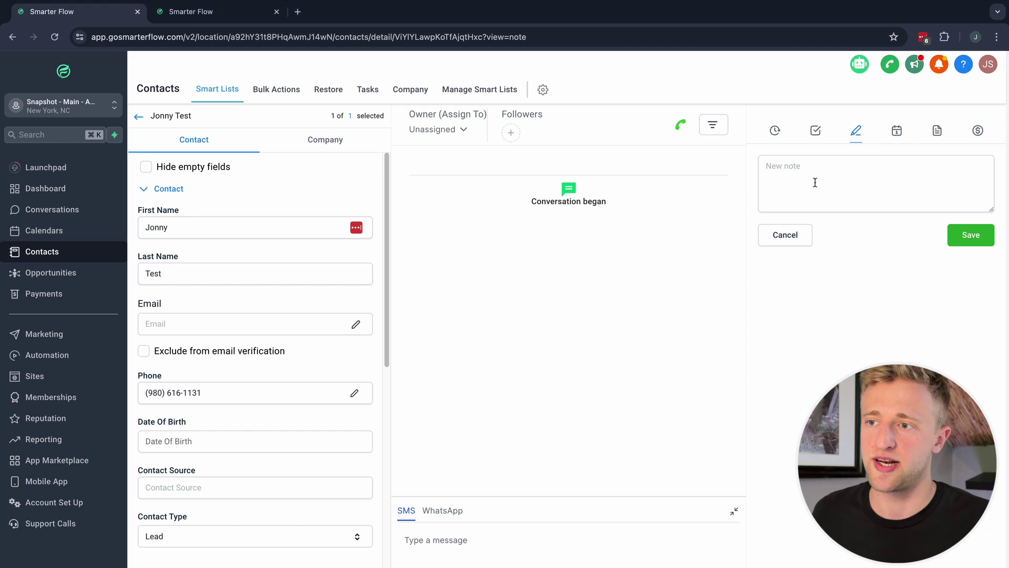
{"action": "type", "text": "System Added Note: BF 4.2.0.15.1 Contact unsubscribed from SMS by replying \"STOP\" or \"QUIT\" - Must reply \"START\" to start receiving SMS again. [Removed from all workflows]"}
{"action": "left_click", "coordinate": [972, 235]}
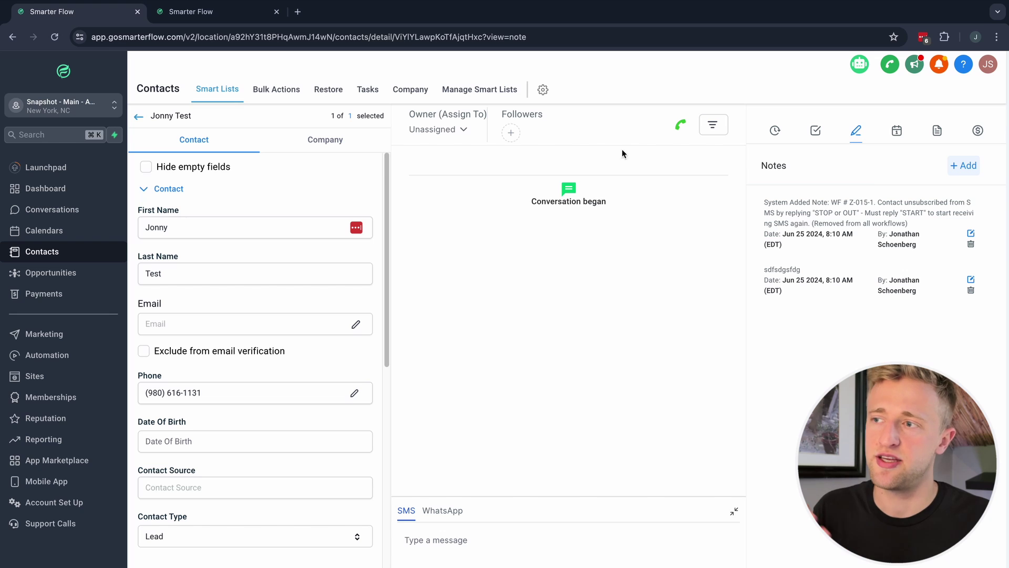
- Return to the Z-09-1 workflow and examine the action that adds the "unsubscribed on sms" tag
{"action": "left_click", "coordinate": [240, 15]}
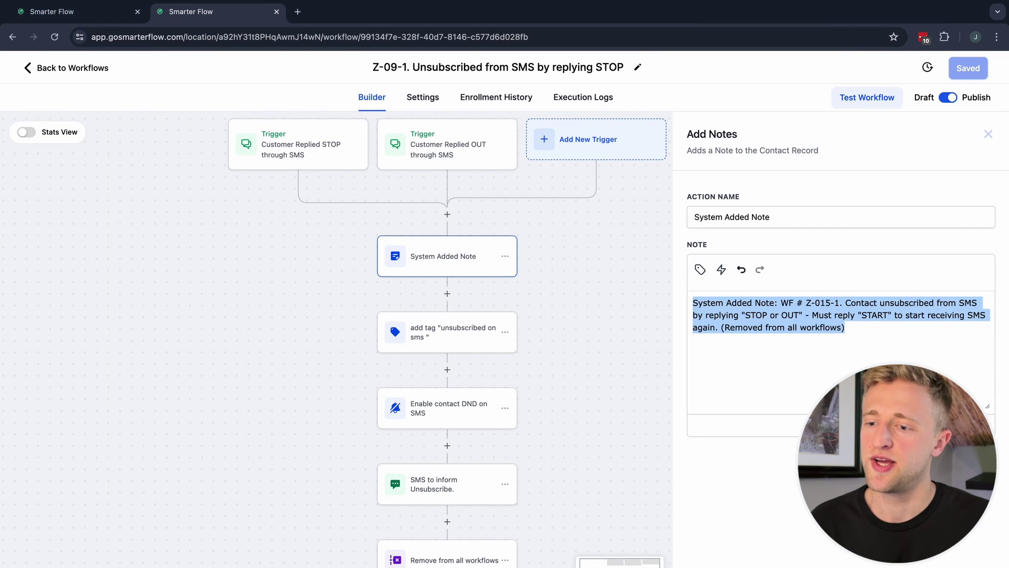
{"action": "left_click", "coordinate": [538, 338]}
{"action": "left_click", "coordinate": [435, 340]}
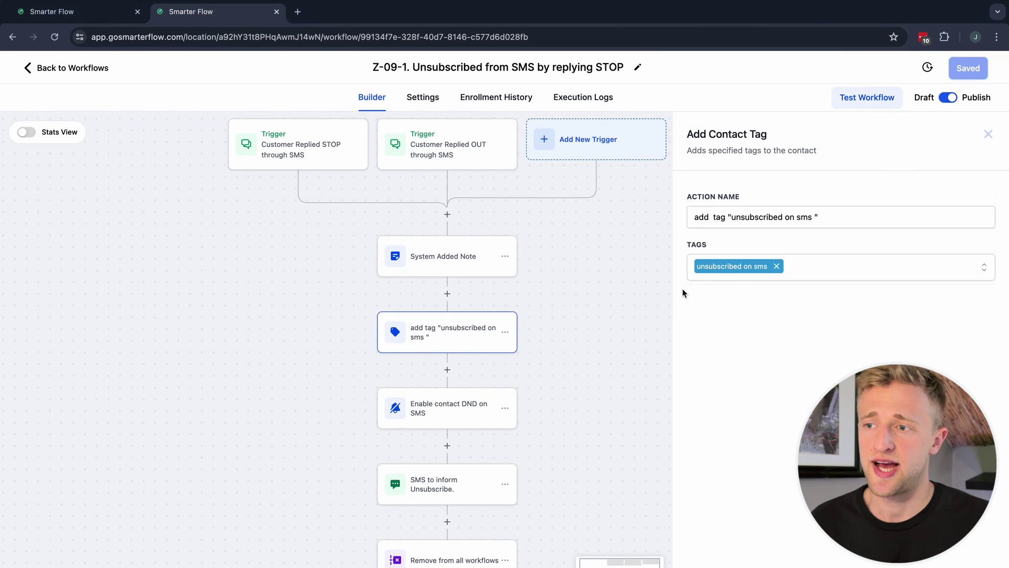
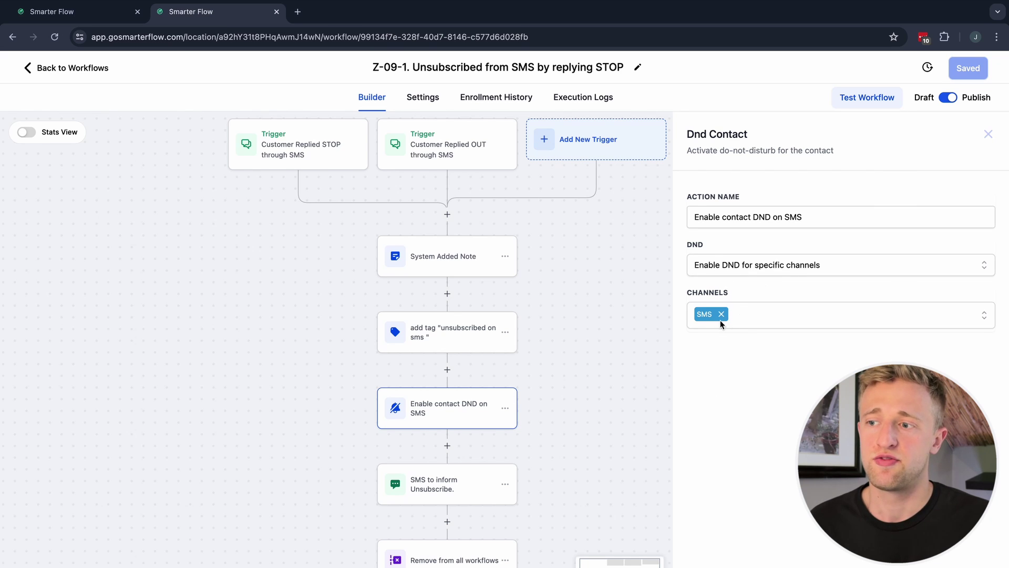
- Try adding Call and WhatsApp to the channels of the Enable contact DND on SMS action, and remove both again
{"action": "left_click", "coordinate": [781, 318]}
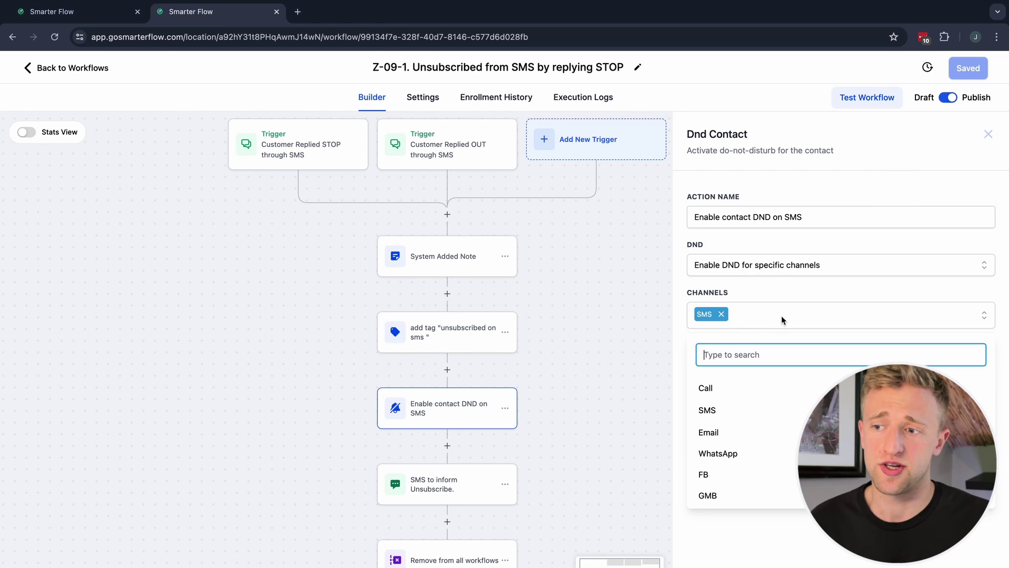
{"action": "left_click", "coordinate": [740, 393]}
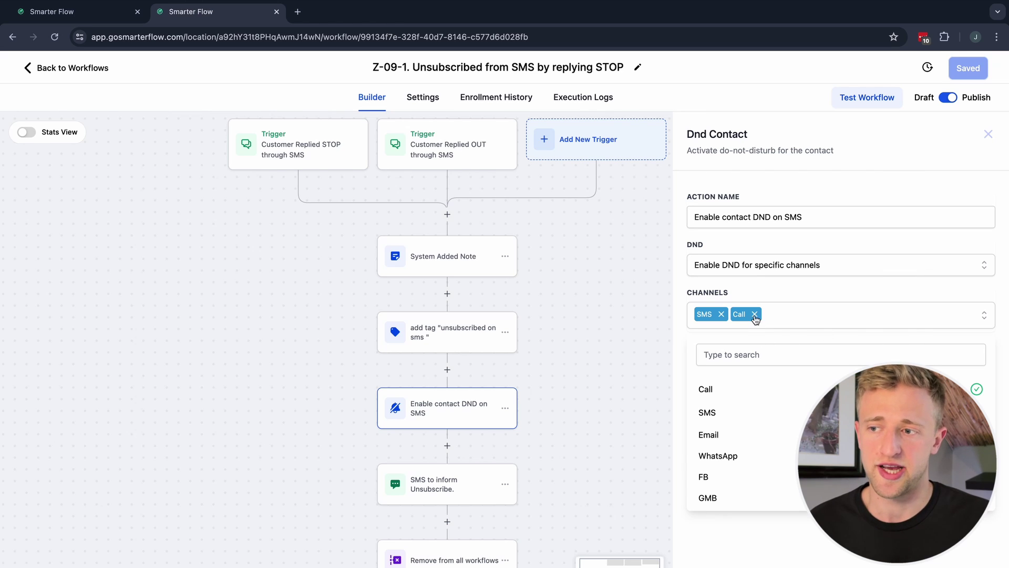
{"action": "left_click", "coordinate": [742, 456]}
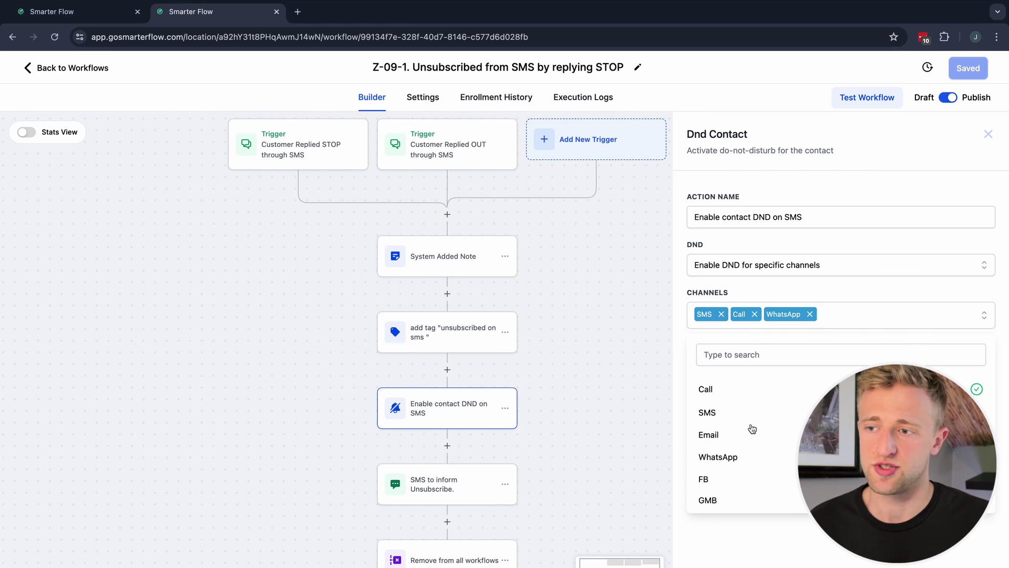
{"action": "left_click", "coordinate": [755, 315]}
{"action": "left_click", "coordinate": [776, 314]}
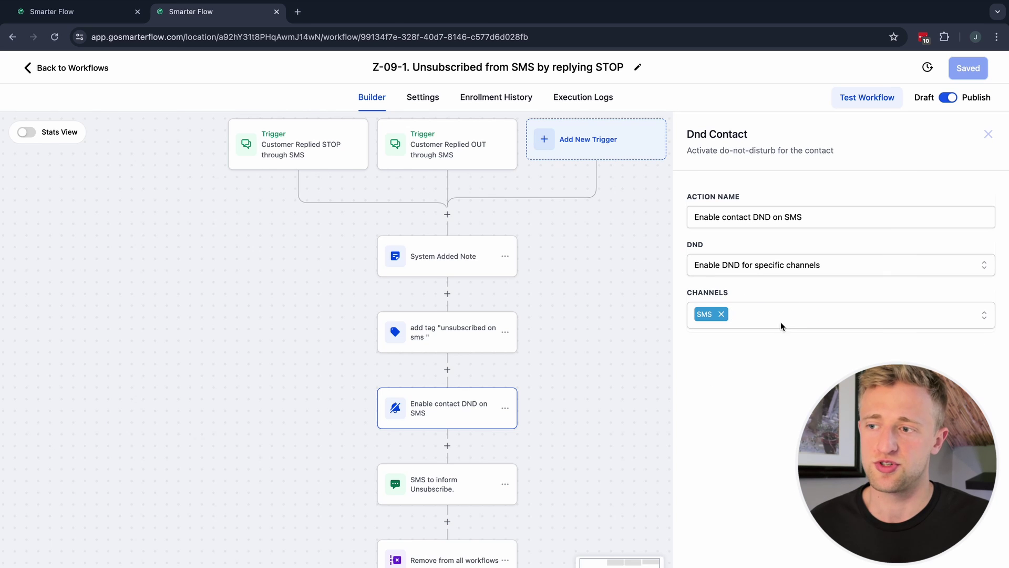
- Open the SMS to inform Unsubscribe action, examine its message text, and close it without changes
{"action": "left_click", "coordinate": [447, 484]}
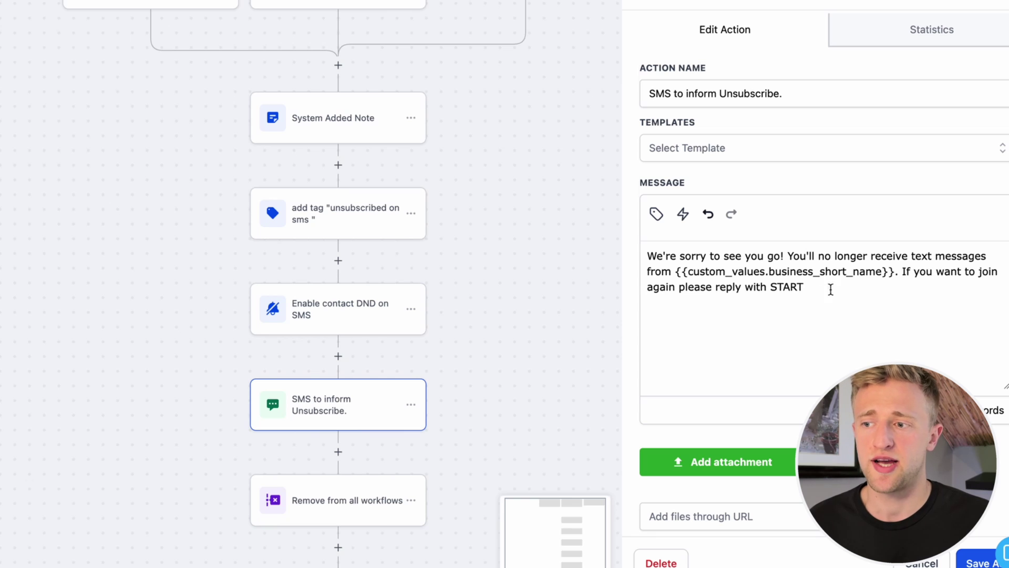
{"action": "left_click", "coordinate": [930, 287]}
{"action": "left_click_drag", "start_coordinate": [931, 287], "coordinate": [937, 271]}
{"action": "left_click", "coordinate": [901, 299]}
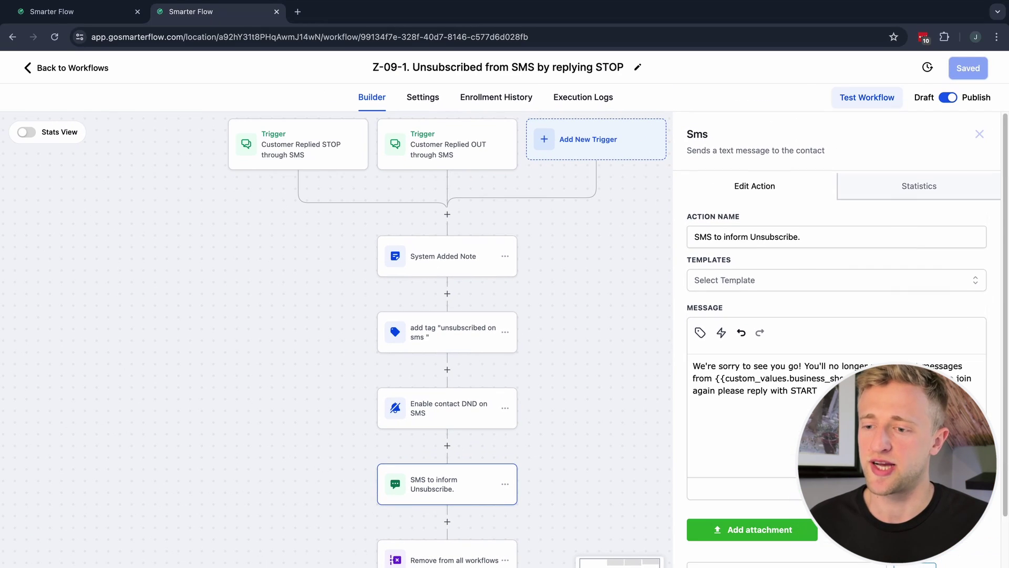
{"action": "left_click", "coordinate": [917, 561]}
- Open the Remove from all workflows action, check whether it includes the current workflow, and close it
{"action": "left_click_drag", "start_coordinate": [615, 475], "coordinate": [595, 430]}
{"action": "left_click", "coordinate": [443, 514]}
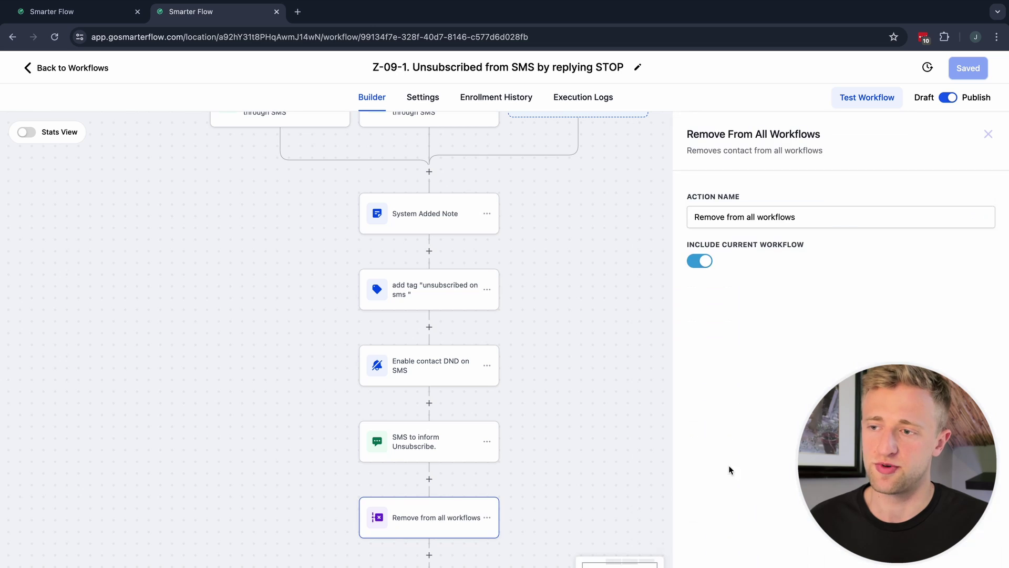
{"action": "left_click", "coordinate": [670, 378]}
{"action": "left_click_drag", "start_coordinate": [606, 295], "coordinate": [620, 421]}
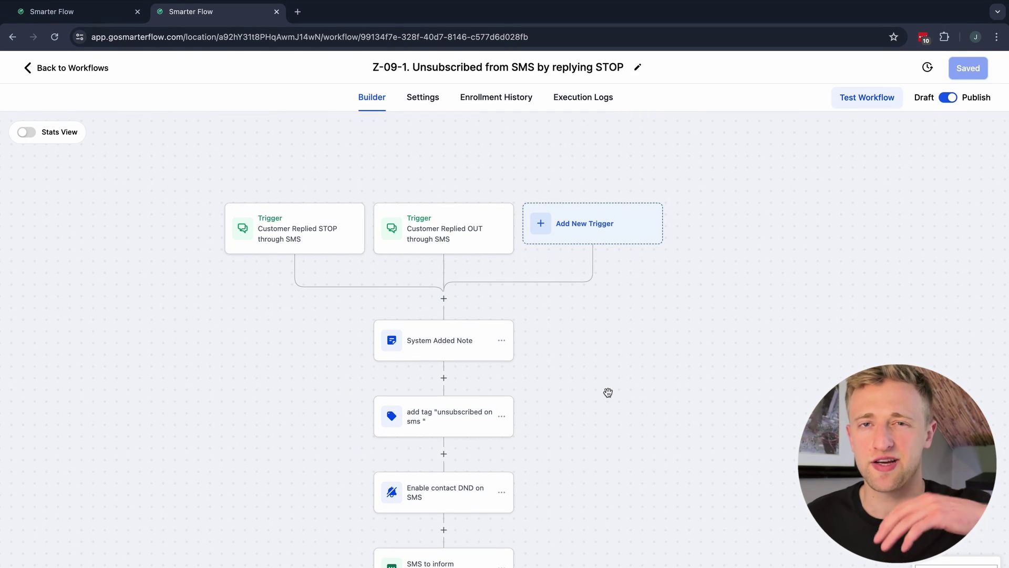
{"action": "left_click_drag", "start_coordinate": [598, 379], "coordinate": [649, 349]}
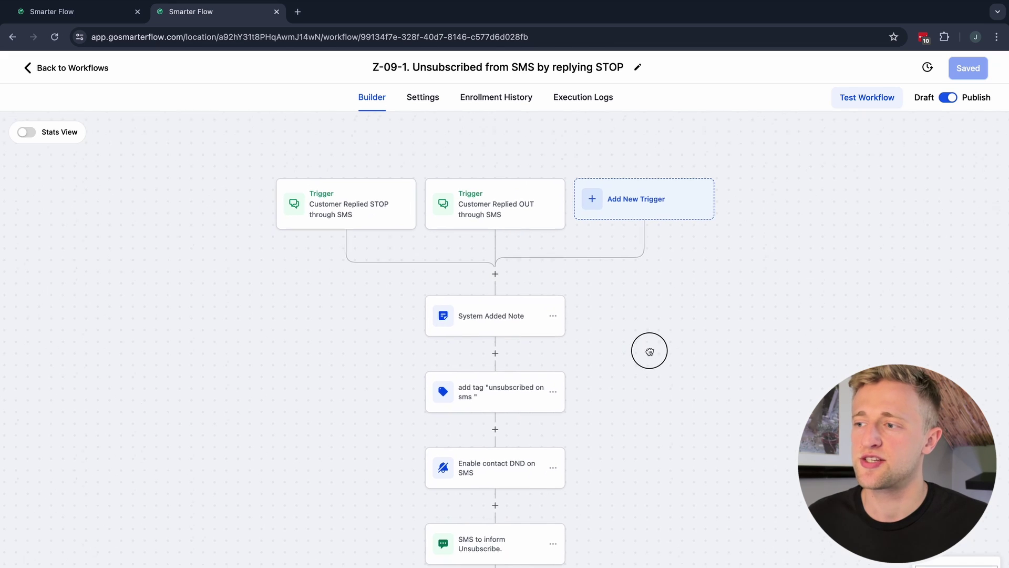
- Check the Z-09-1 workflow's re-entry and response settings, and return to its builder view
{"action": "left_click", "coordinate": [423, 97]}
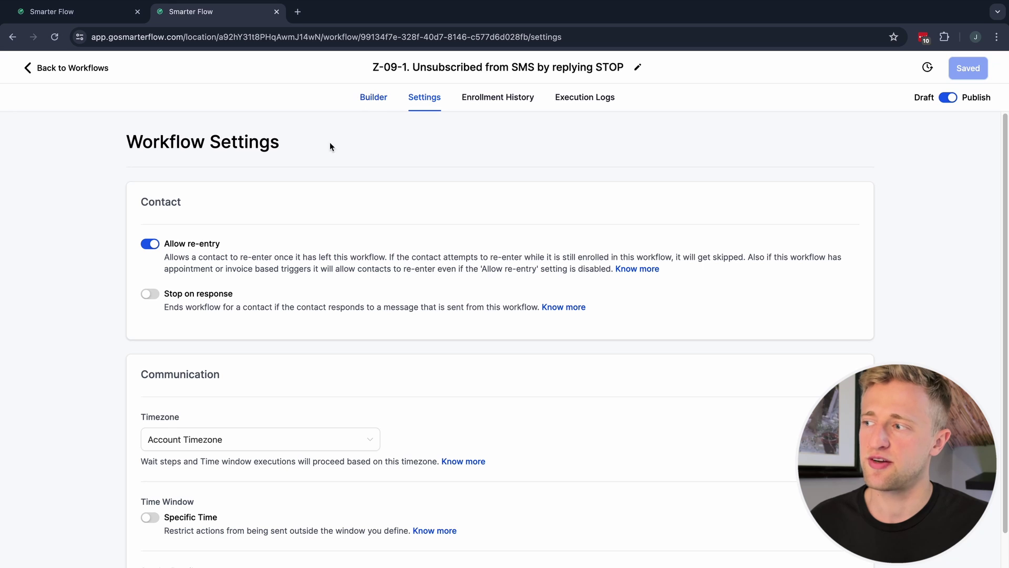
{"action": "left_click", "coordinate": [373, 100]}
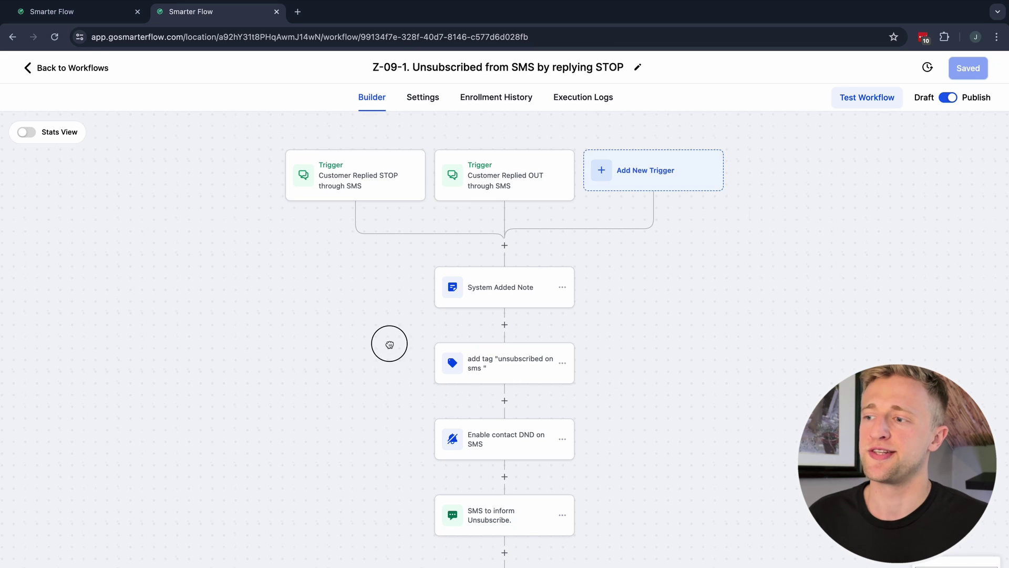
{"action": "scroll", "coordinate": [394, 331], "scroll_direction": "down", "scroll_amount": 1}
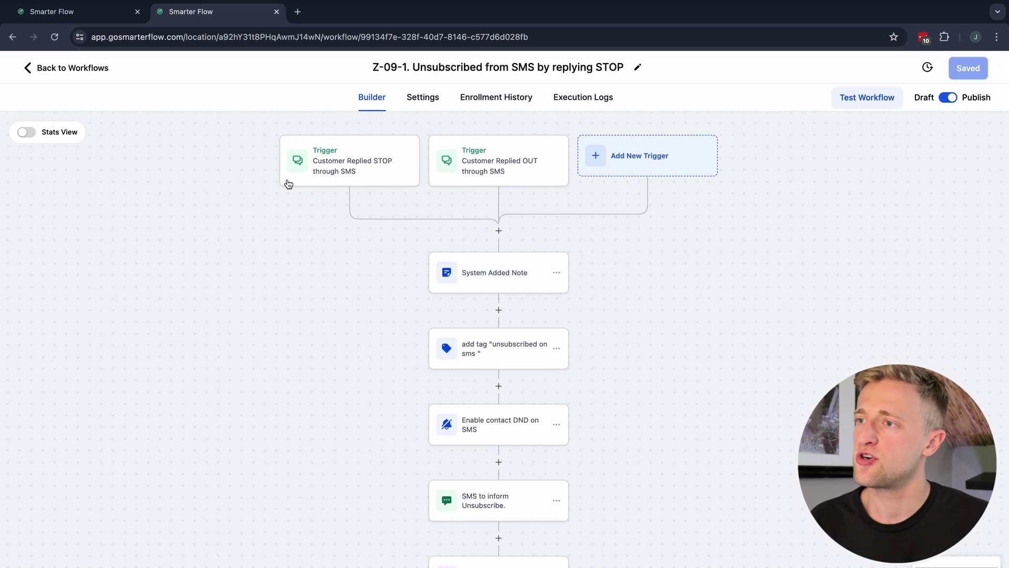
- Open the Z-09-2 Email Unsubscribe, set DND workflow and examine its trigger-link and email-event triggers
{"action": "left_click", "coordinate": [78, 70]}
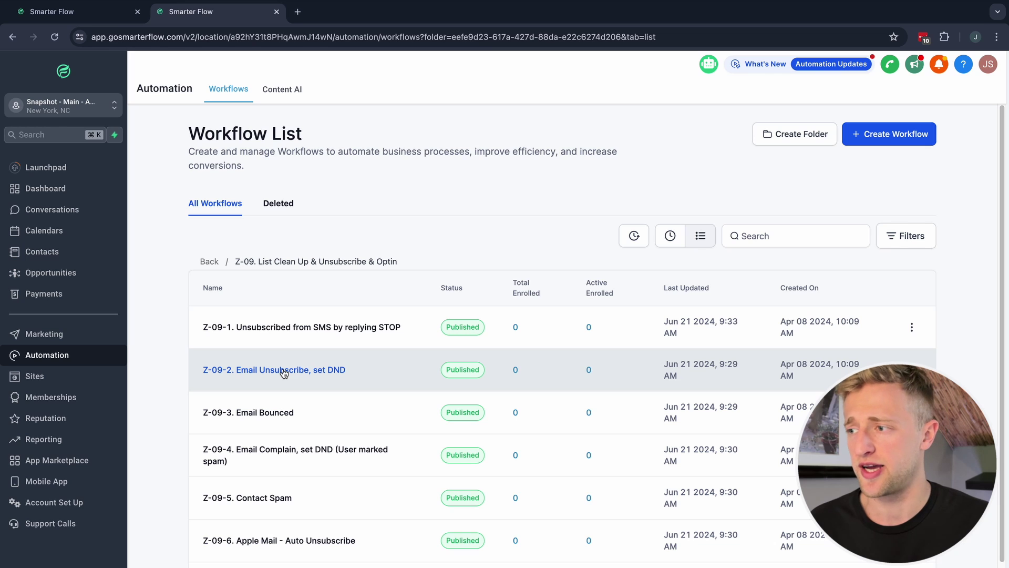
{"action": "left_click", "coordinate": [284, 372]}
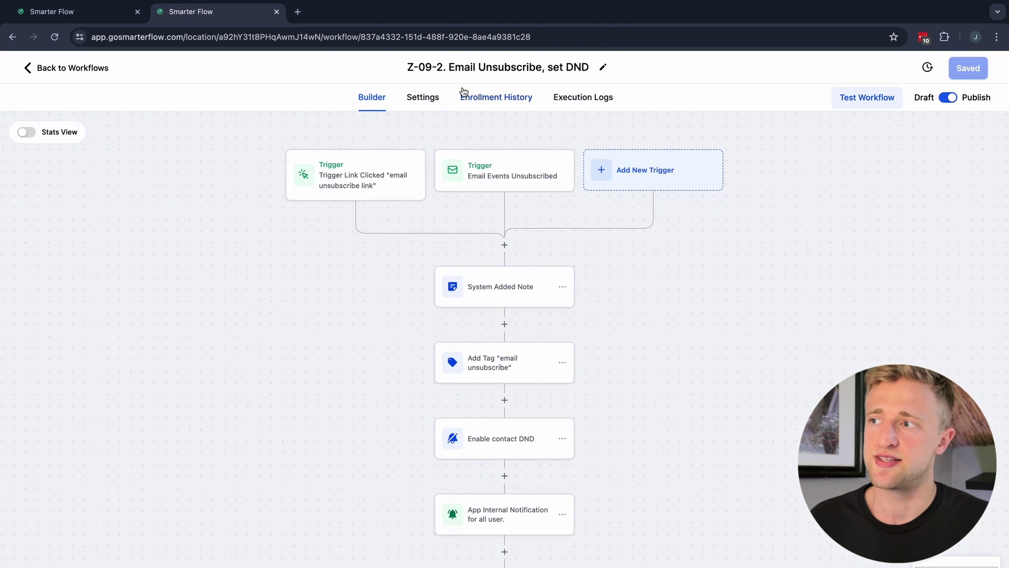
{"action": "left_click", "coordinate": [356, 182]}
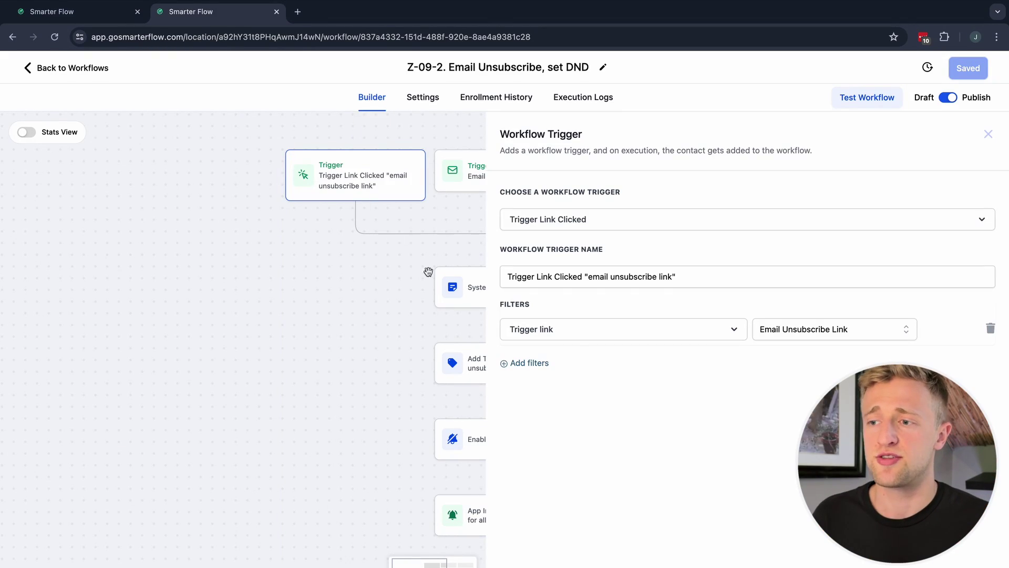
{"action": "left_click", "coordinate": [988, 134]}
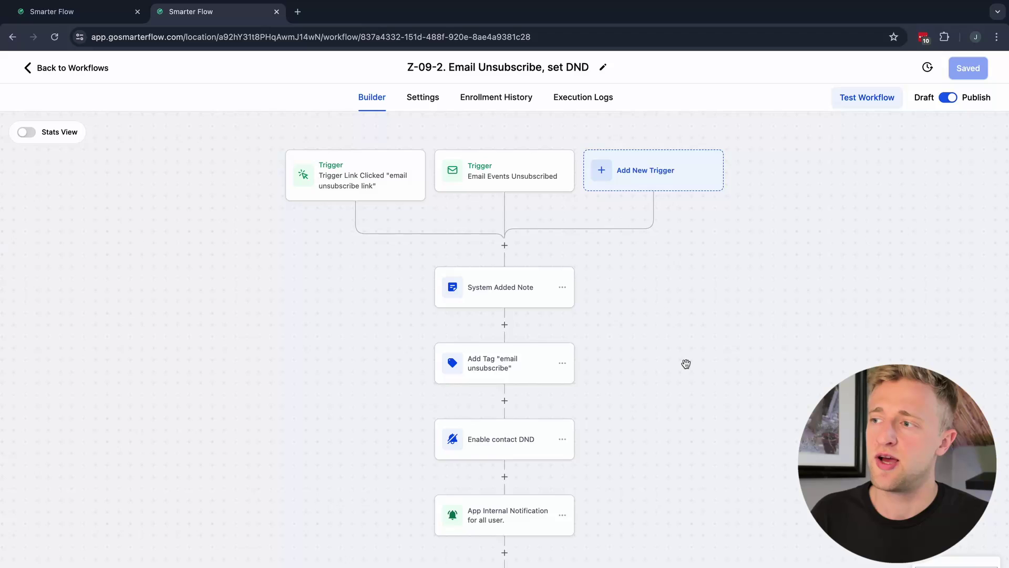
{"action": "left_click", "coordinate": [523, 191]}
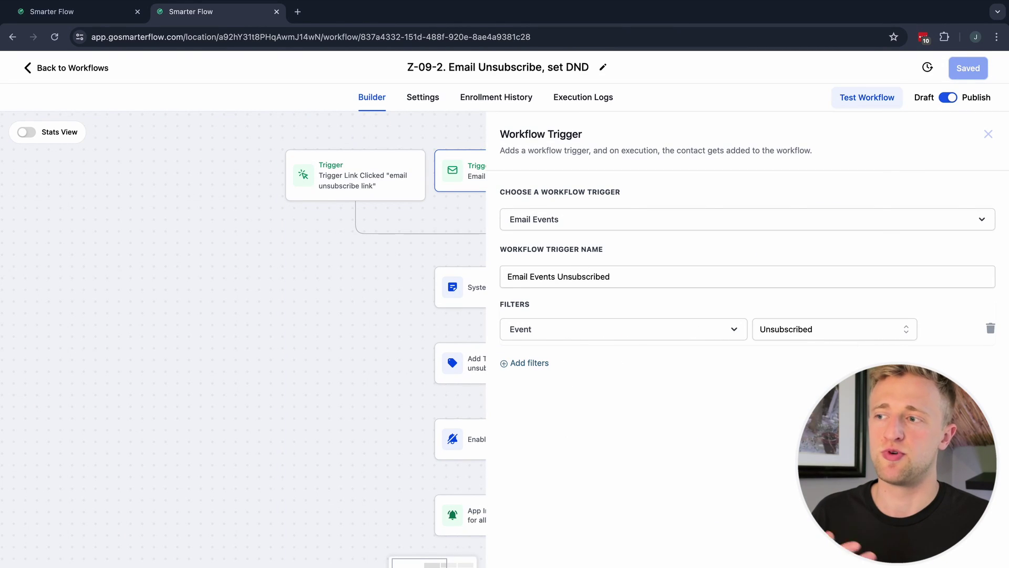
{"action": "key", "text": "Escape"}
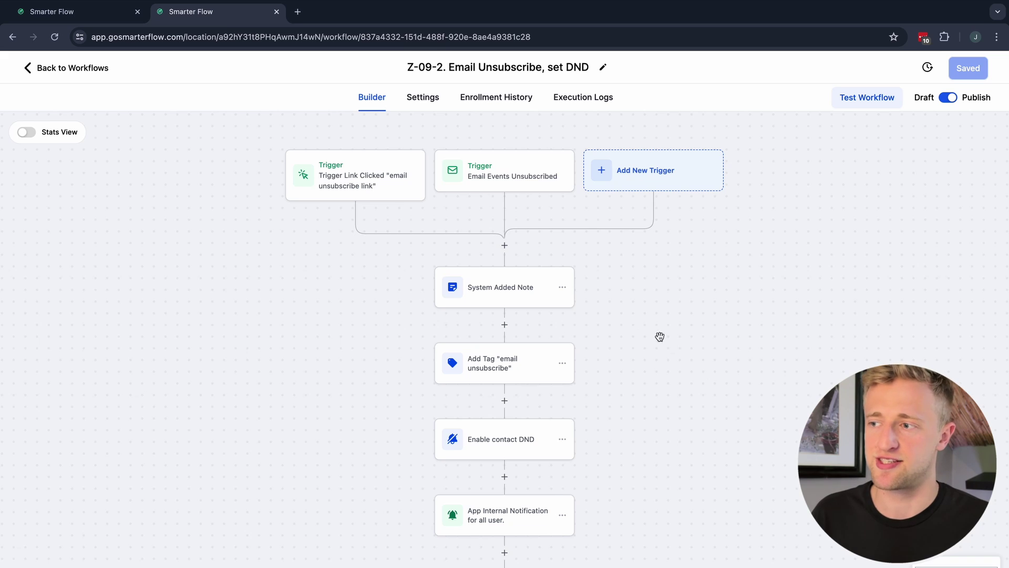
- Examine the System Added Note, Add Tag "email unsubscribe" and Enable contact DND actions of the Z-09-2 workflow
{"action": "left_click", "coordinate": [513, 292]}
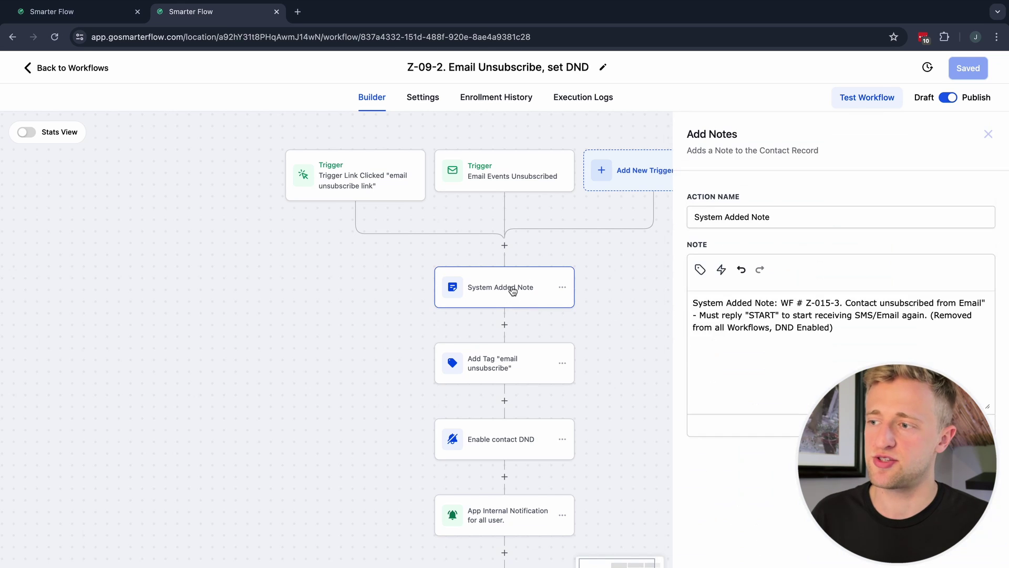
{"action": "left_click", "coordinate": [500, 359]}
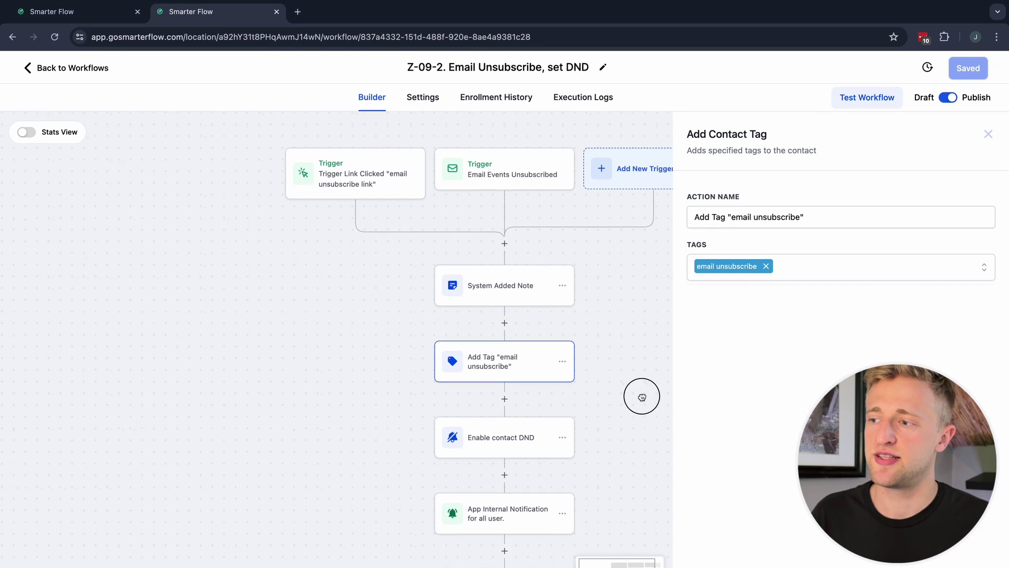
{"action": "left_click_drag", "start_coordinate": [640, 397], "coordinate": [619, 294]}
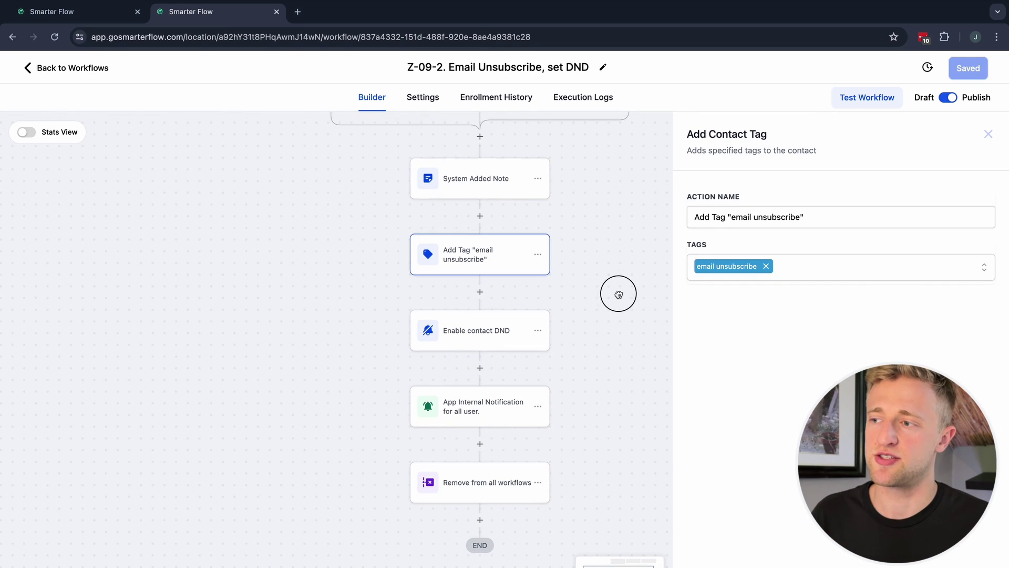
{"action": "left_click", "coordinate": [486, 336]}
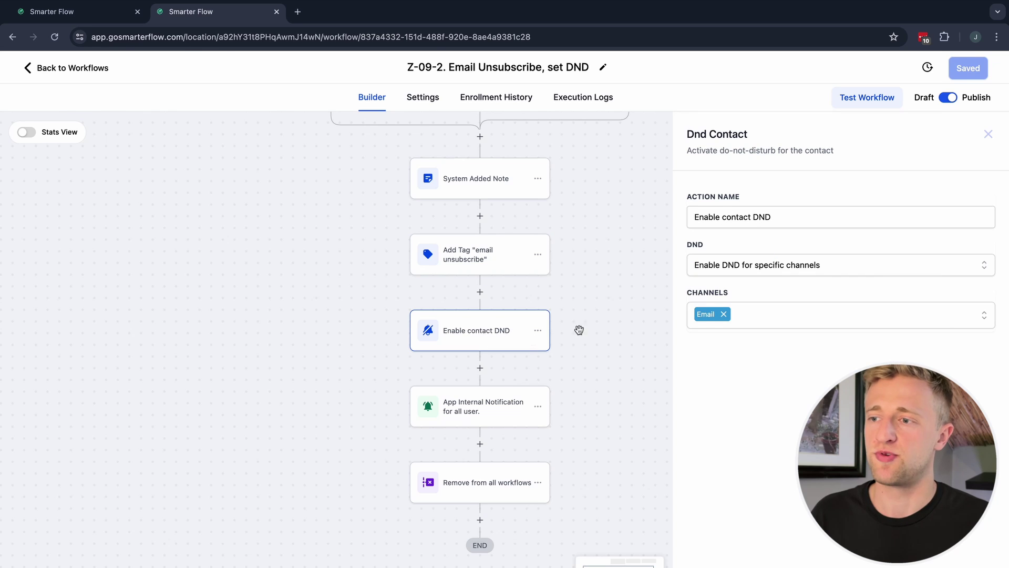
- Open the App Internal Notification for all user action and examine its available notification types and message, keeping Notification as the type
{"action": "left_click", "coordinate": [491, 407]}
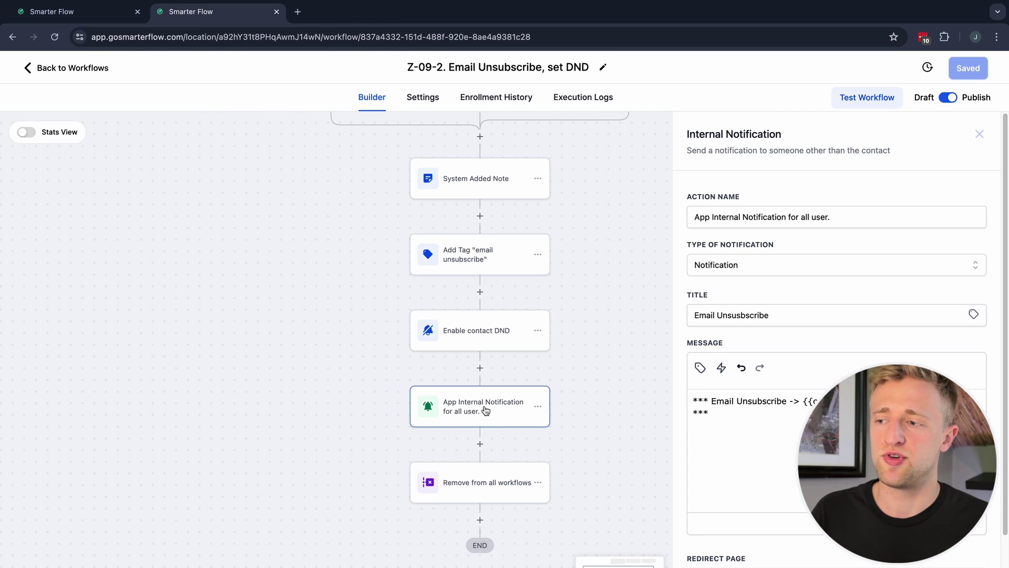
{"action": "left_click", "coordinate": [765, 265]}
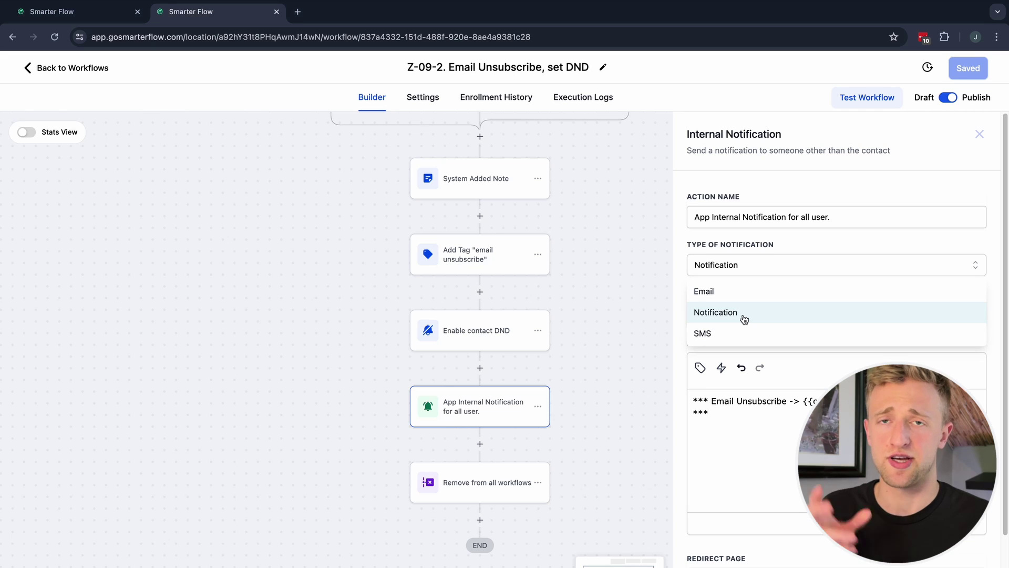
{"action": "left_click", "coordinate": [750, 429]}
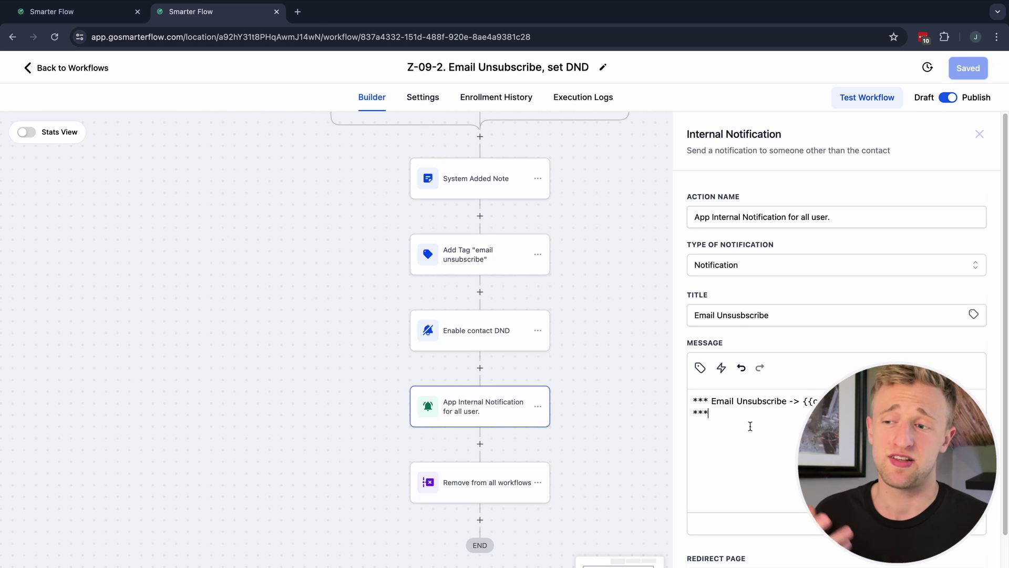
- View the delete options for the App Internal Notification action and dismiss them without deleting anything
{"action": "left_click", "coordinate": [538, 407]}
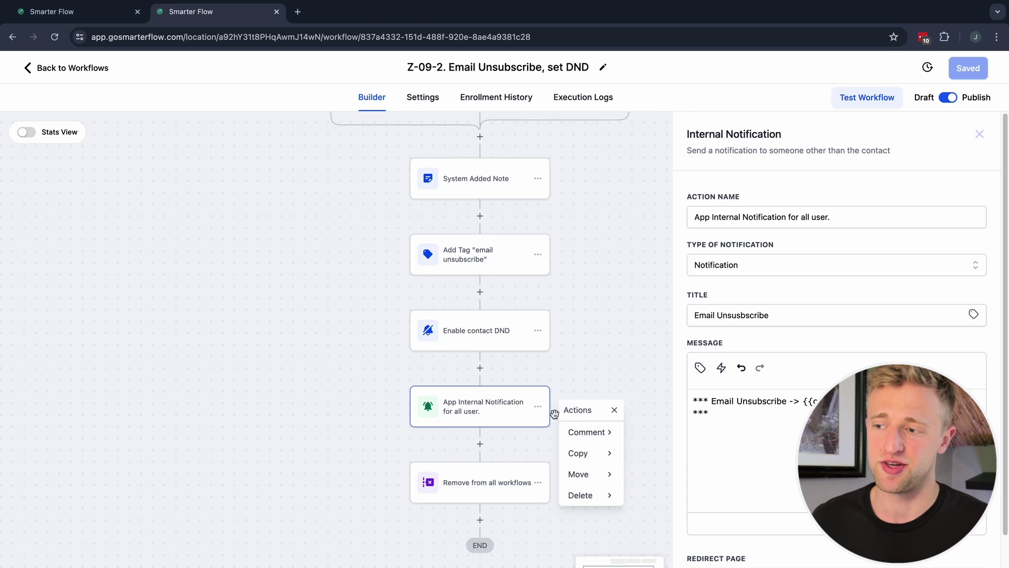
{"action": "mouse_move", "coordinate": [586, 495]}
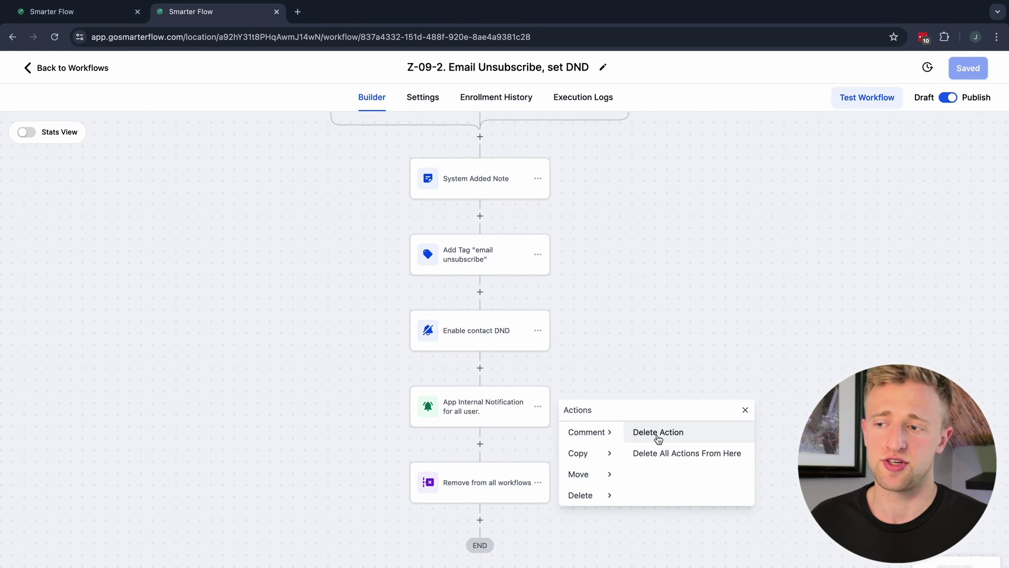
{"action": "left_click", "coordinate": [634, 351]}
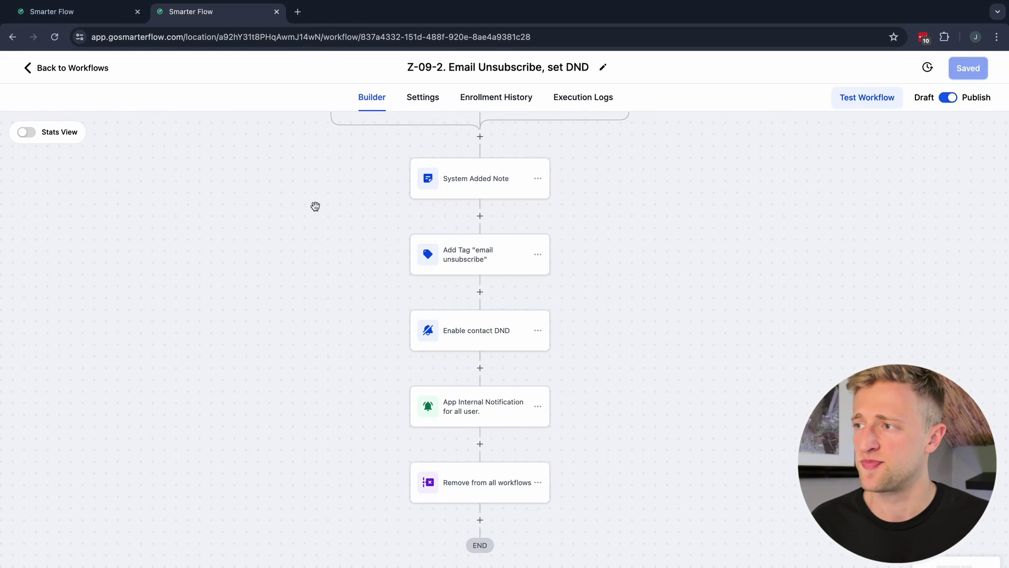
- Leave Z-09-2 and open the Z-09-3 Email Bounced workflow from the workflow list
{"action": "left_click", "coordinate": [93, 72]}
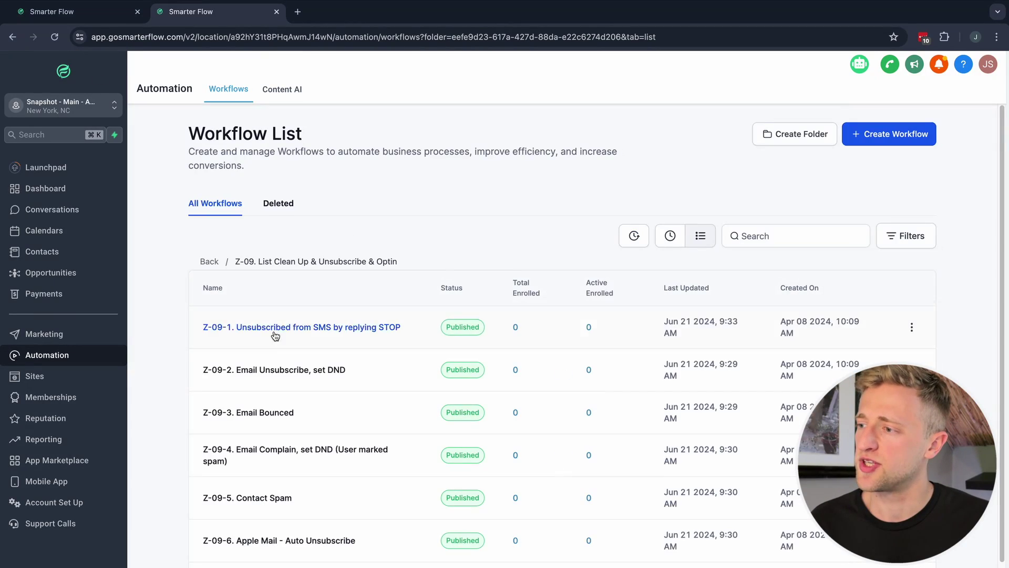
{"action": "scroll", "coordinate": [262, 350], "scroll_direction": "down", "scroll_amount": 2}
{"action": "left_click", "coordinate": [260, 347]}
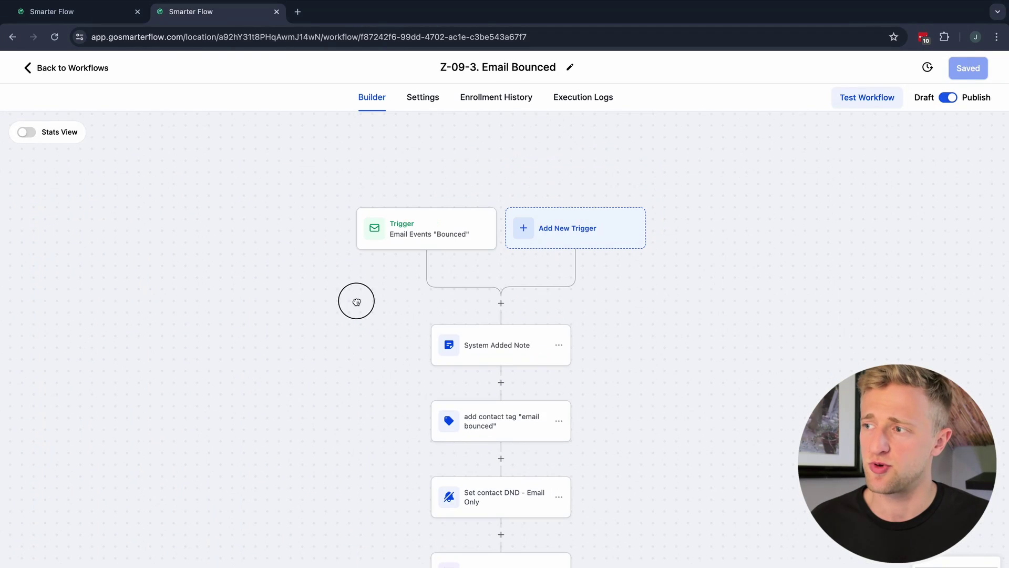
- Examine the Email Events "Bounced" trigger of the Z-09-3 workflow, close it and review the chain of actions beneath it
{"action": "left_click", "coordinate": [401, 232]}
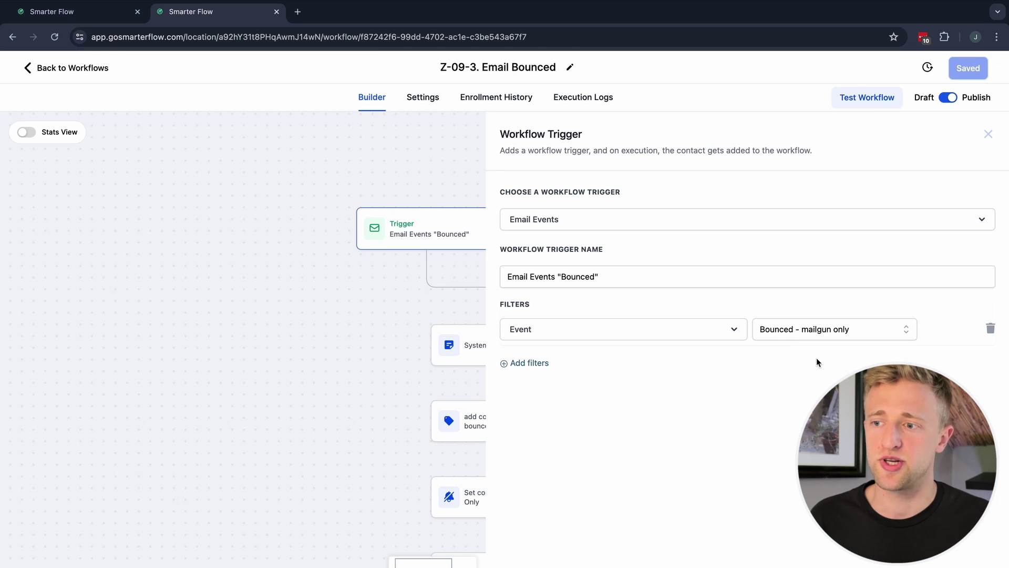
{"action": "key", "text": "Escape"}
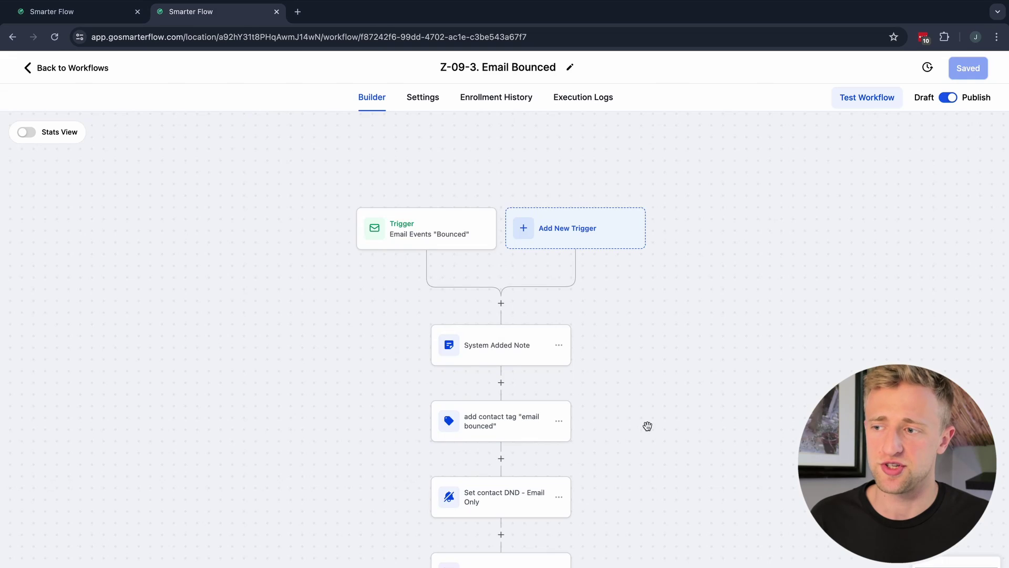
{"action": "left_click_drag", "start_coordinate": [647, 424], "coordinate": [631, 349]}
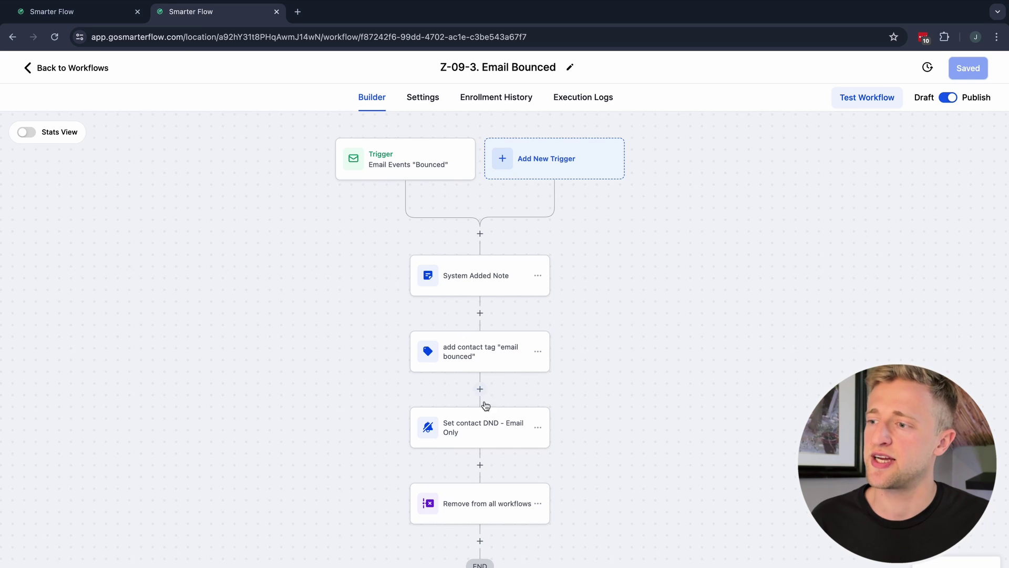
- Leave Z-09-3 and open the Z-09-4 Email Complain, set DND (User marked spam) workflow from the workflow list
{"action": "left_click", "coordinate": [68, 68]}
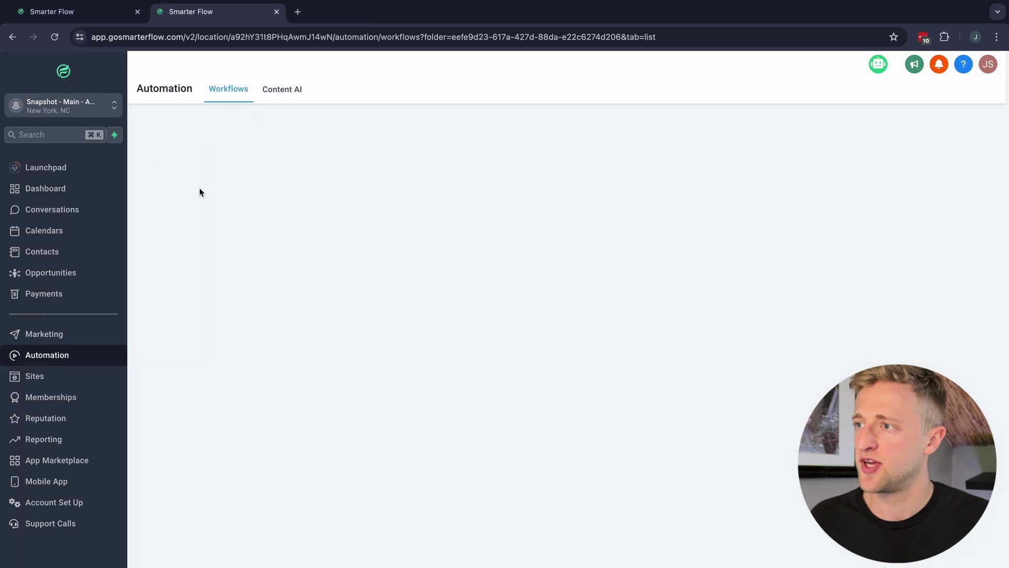
{"action": "scroll", "coordinate": [264, 314], "scroll_direction": "down", "scroll_amount": 2}
{"action": "left_click", "coordinate": [274, 395]}
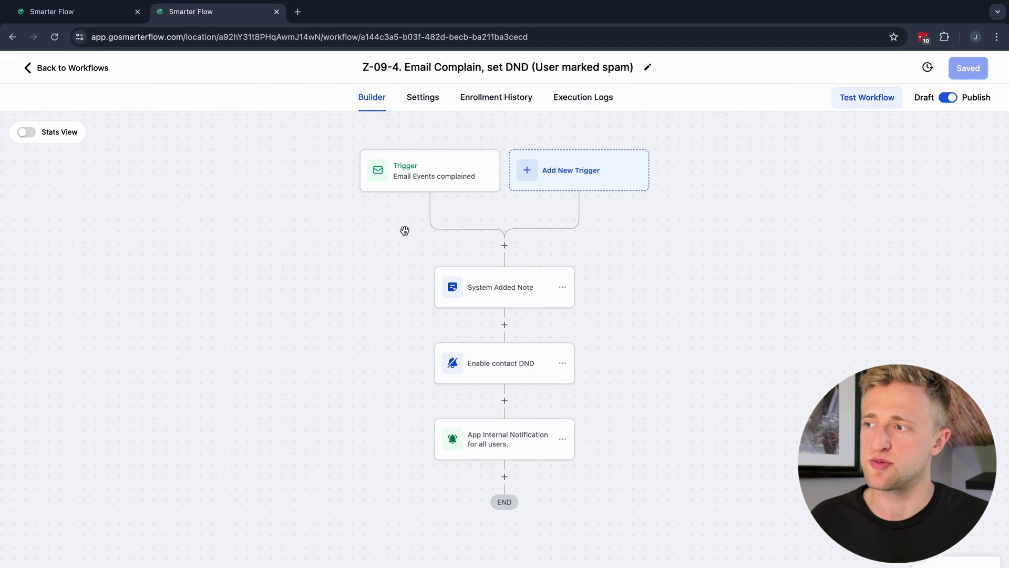
- Examine the Email Events complained trigger of Z-09-4 and its note, contact DND and internal notification actions
{"action": "left_click", "coordinate": [414, 187]}
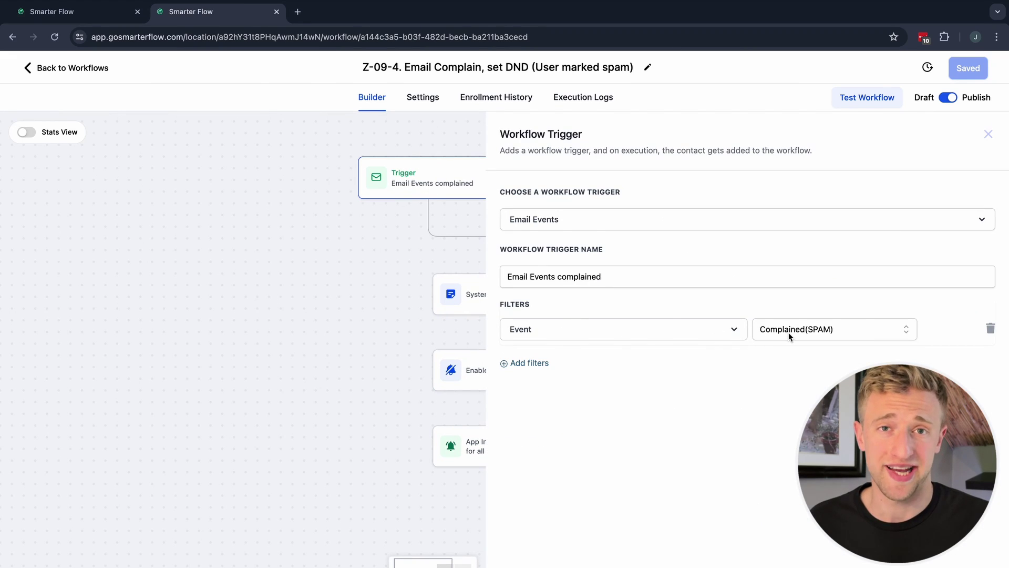
{"action": "left_click_drag", "start_coordinate": [338, 345], "coordinate": [288, 319]}
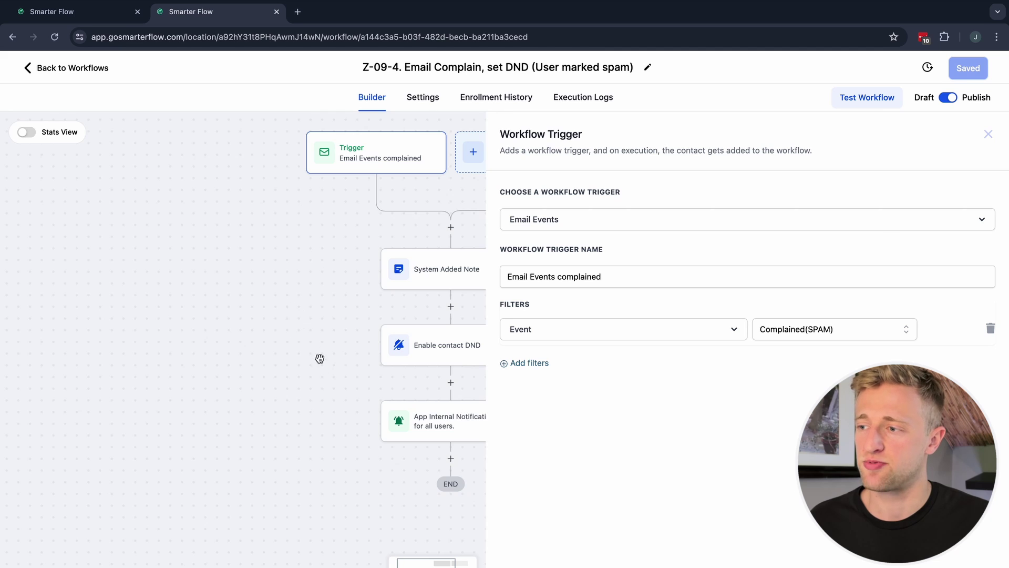
{"action": "left_click_drag", "start_coordinate": [319, 358], "coordinate": [219, 378]}
{"action": "left_click", "coordinate": [338, 316]}
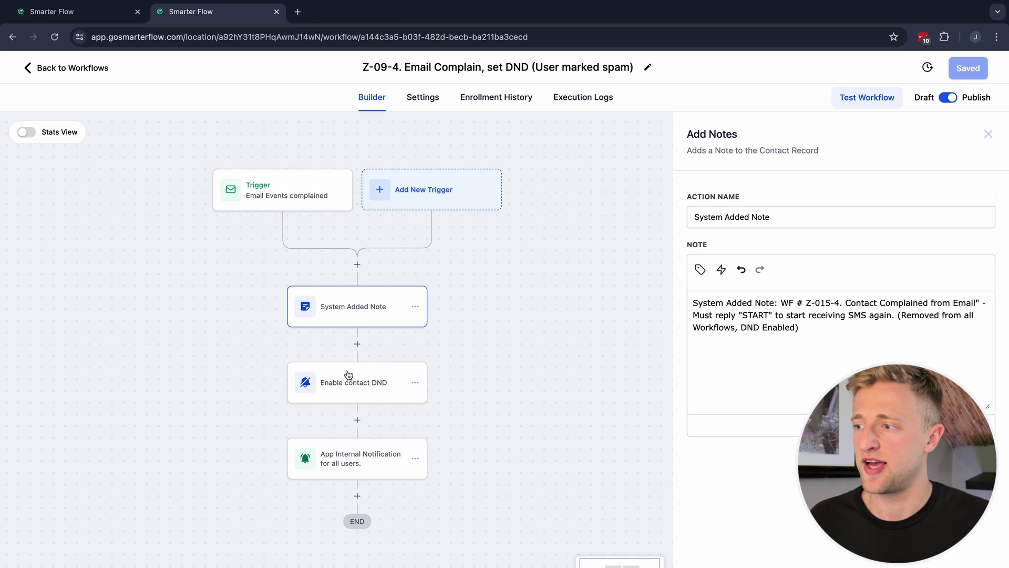
{"action": "left_click", "coordinate": [342, 390]}
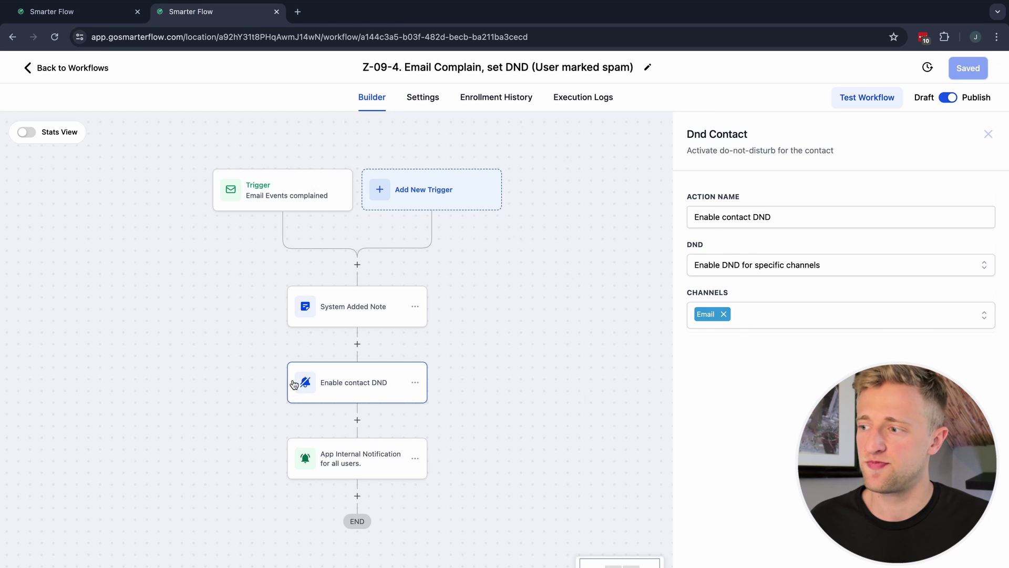
{"action": "left_click", "coordinate": [347, 458]}
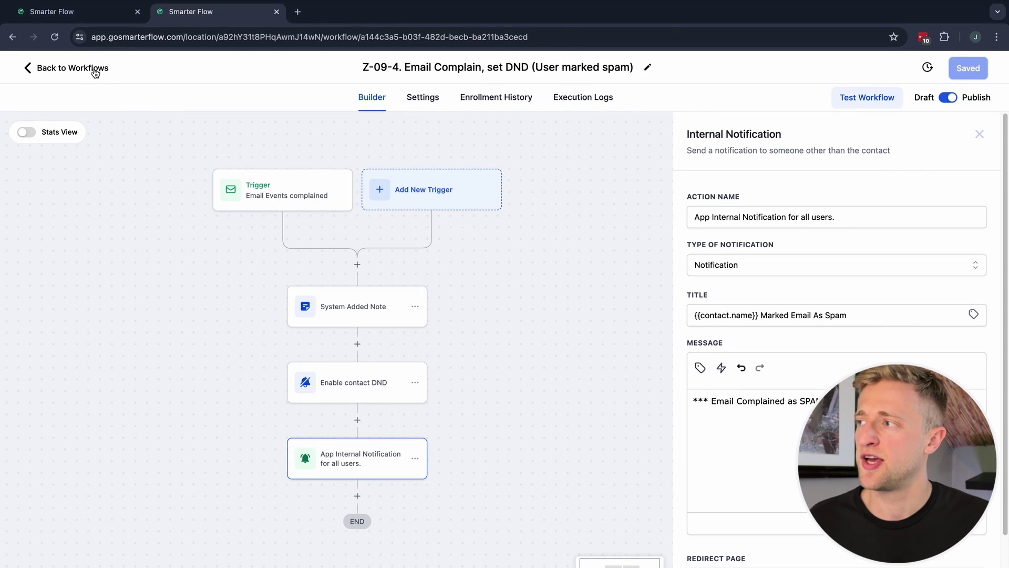
- Return to the workflow list and open the Z-09-5 Contact Spam workflow
{"action": "left_click", "coordinate": [95, 73]}
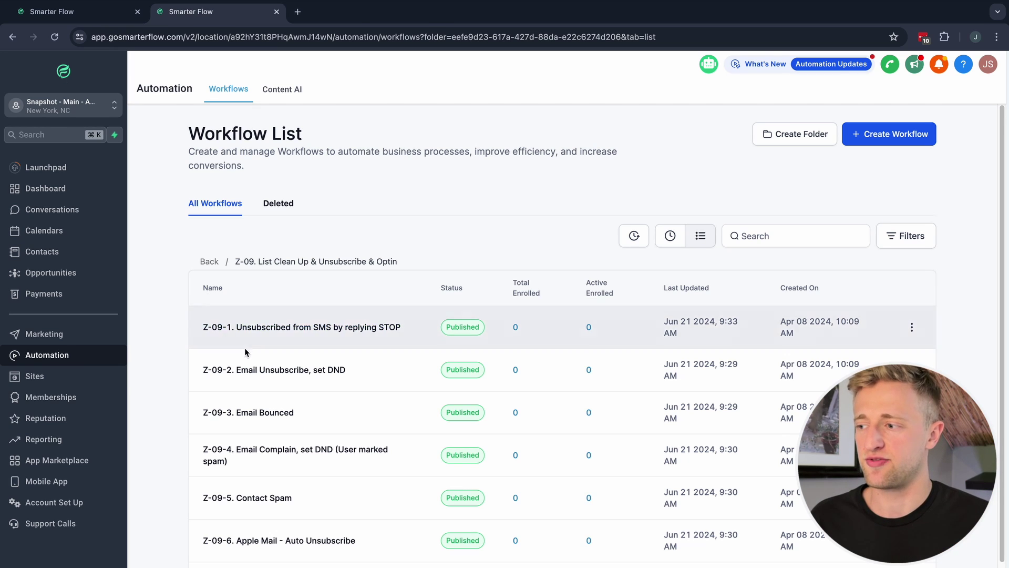
{"action": "scroll", "coordinate": [260, 356], "scroll_direction": "down", "scroll_amount": 2}
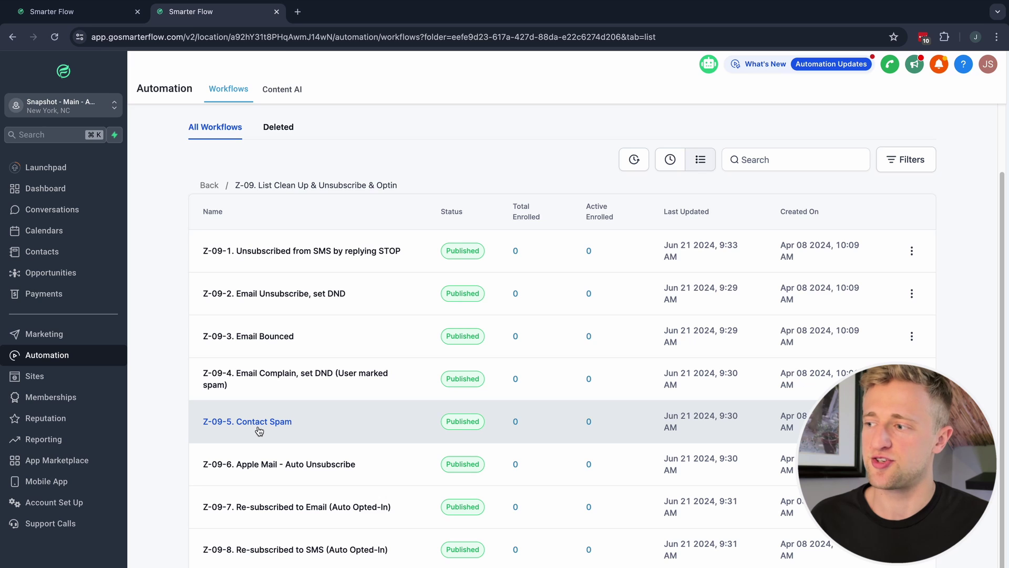
{"action": "left_click", "coordinate": [259, 422]}
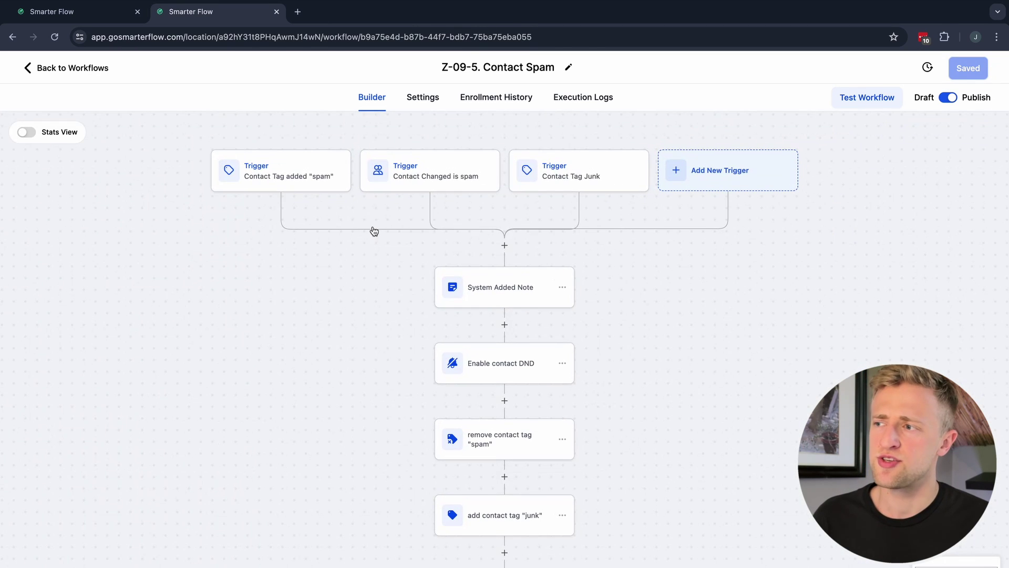
- Examine the three Z-09-5 triggers: Contact Tag added "spam", Contact Changed is spam and Contact Tag Junk
{"action": "left_click_drag", "start_coordinate": [361, 240], "coordinate": [356, 279]}
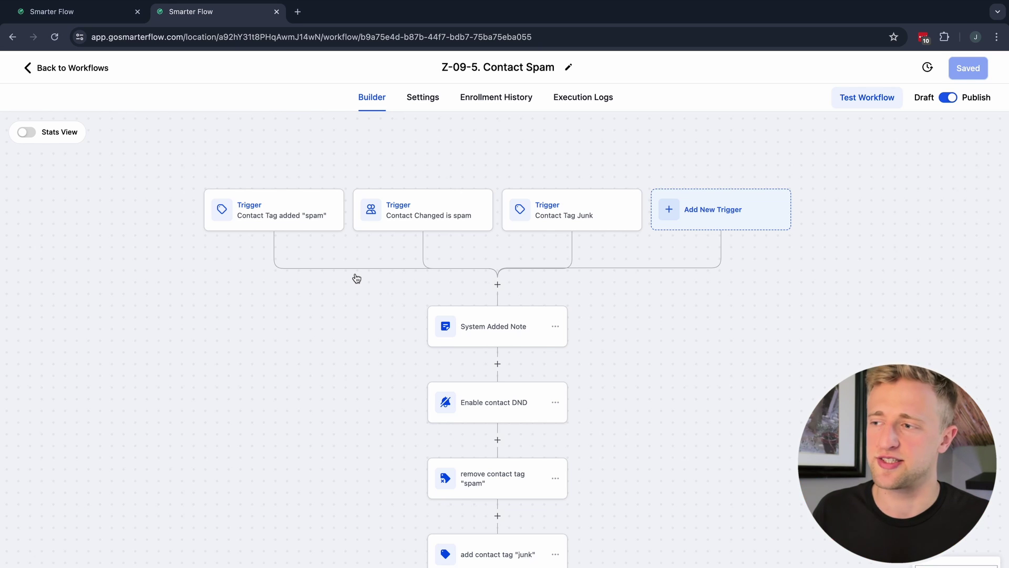
{"action": "left_click", "coordinate": [286, 218]}
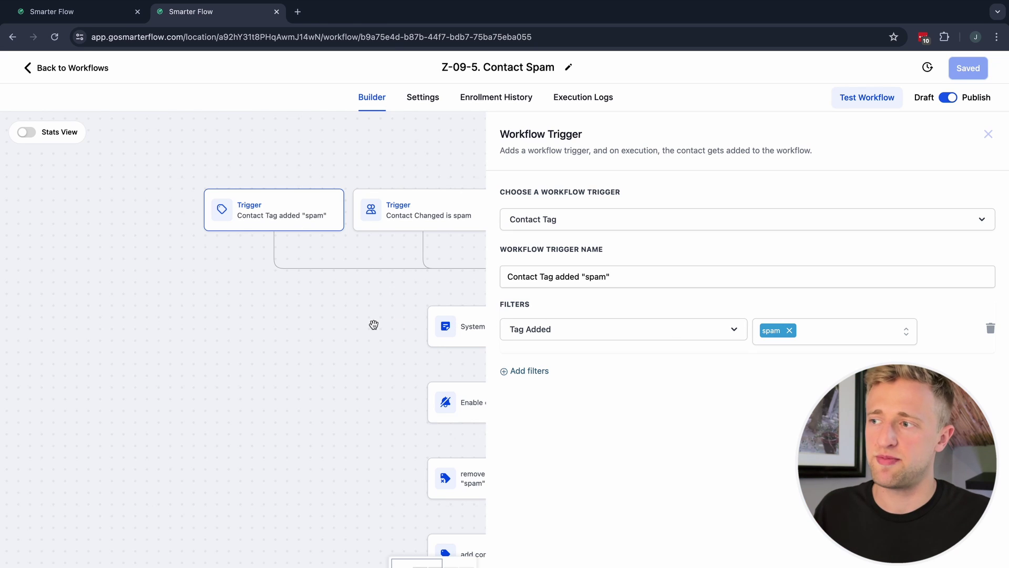
{"action": "scroll", "coordinate": [366, 341], "scroll_direction": "right", "scroll_amount": 4}
{"action": "left_click", "coordinate": [295, 209]}
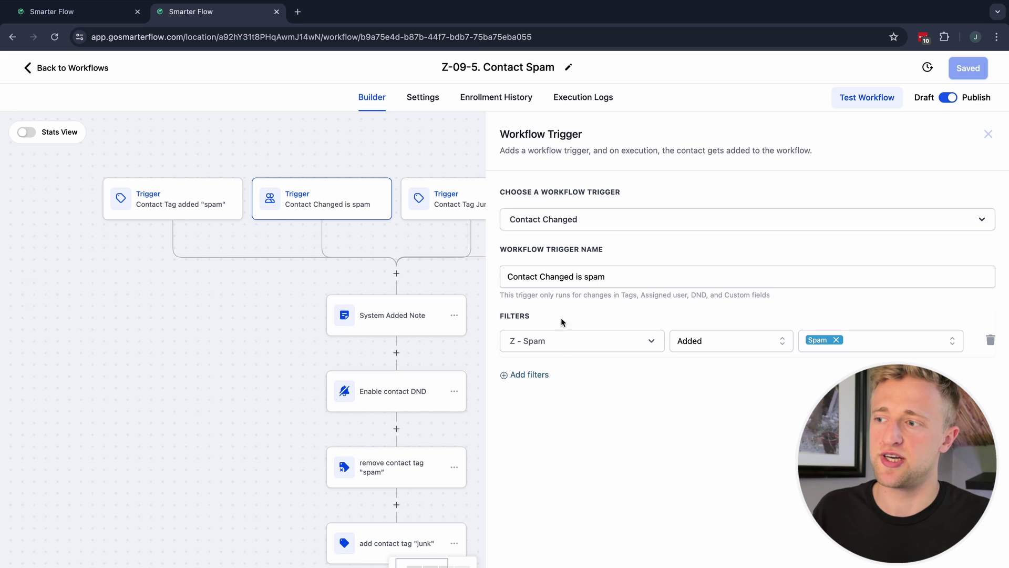
{"action": "left_click_drag", "start_coordinate": [390, 330], "coordinate": [203, 342]}
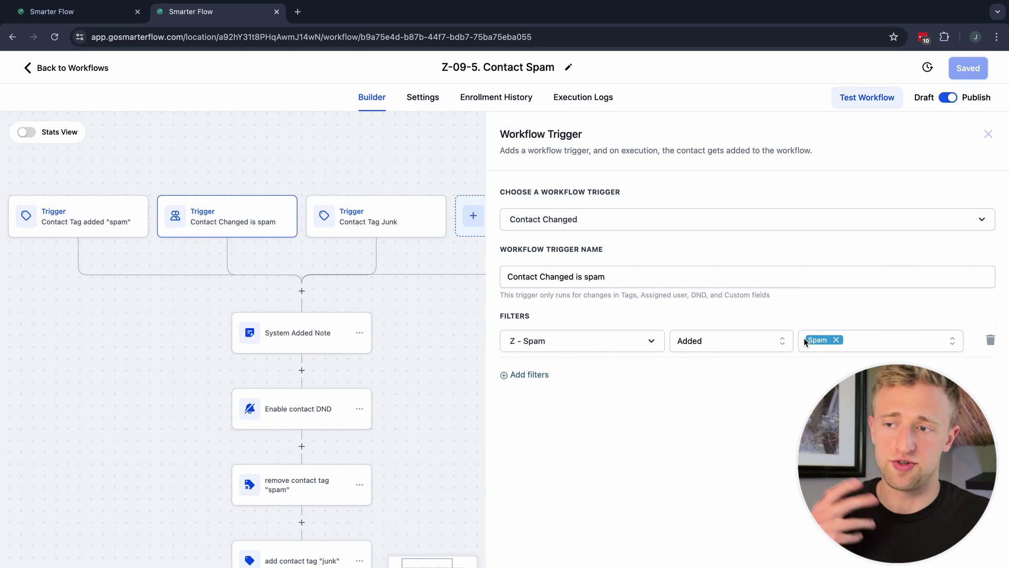
{"action": "left_click", "coordinate": [354, 223]}
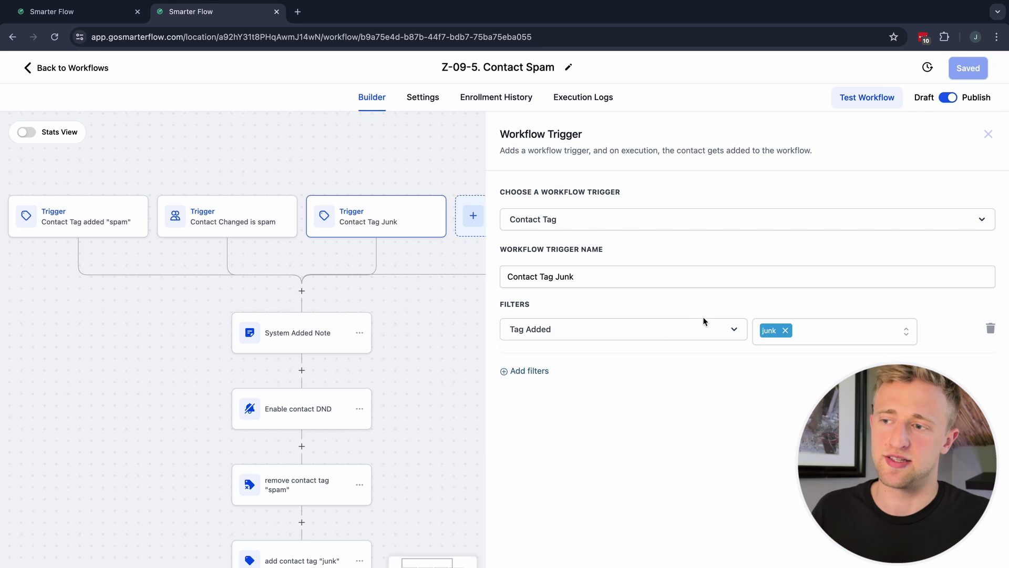
- Review the note text in System Added Note and the channel setting of Enable contact DND in Z-09-5
{"action": "left_click_drag", "start_coordinate": [408, 351], "coordinate": [413, 269]}
{"action": "left_click", "coordinate": [309, 260]}
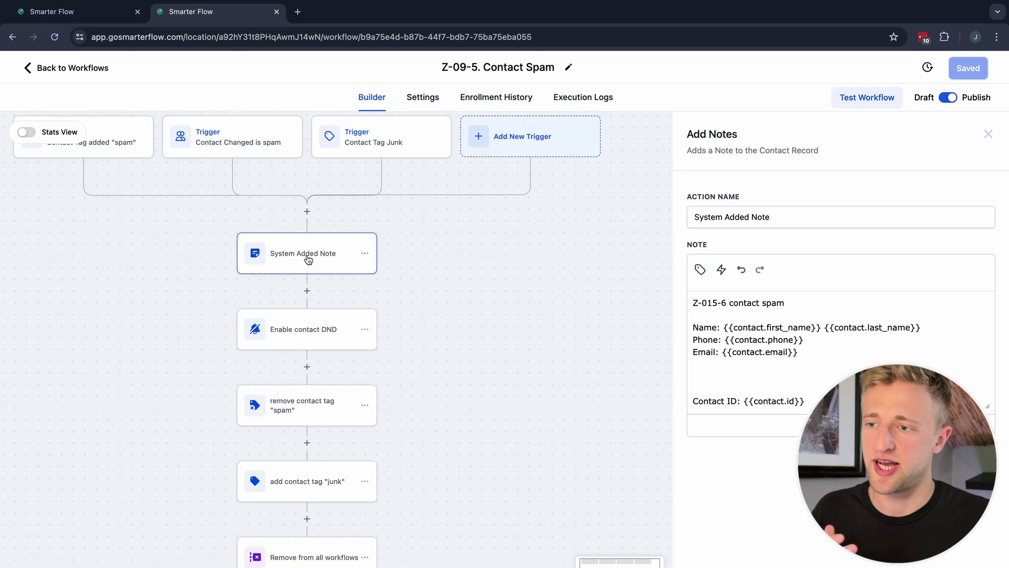
{"action": "left_click", "coordinate": [301, 334]}
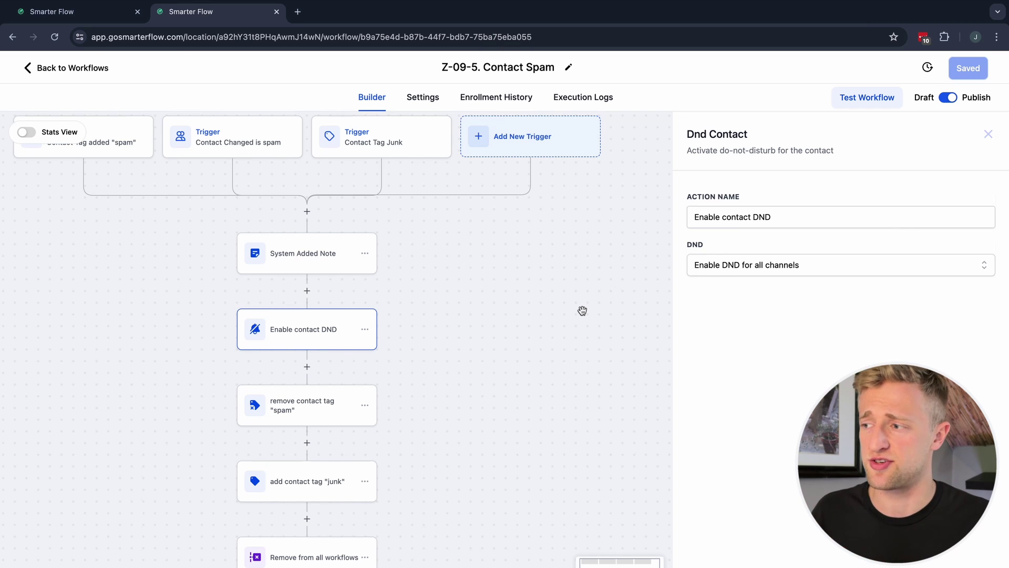
- Compare the remove contact tag "spam" and add contact tag "junk" actions in Z-09-5, and check the Remove from all workflows action
{"action": "left_click_drag", "start_coordinate": [394, 388], "coordinate": [480, 324]}
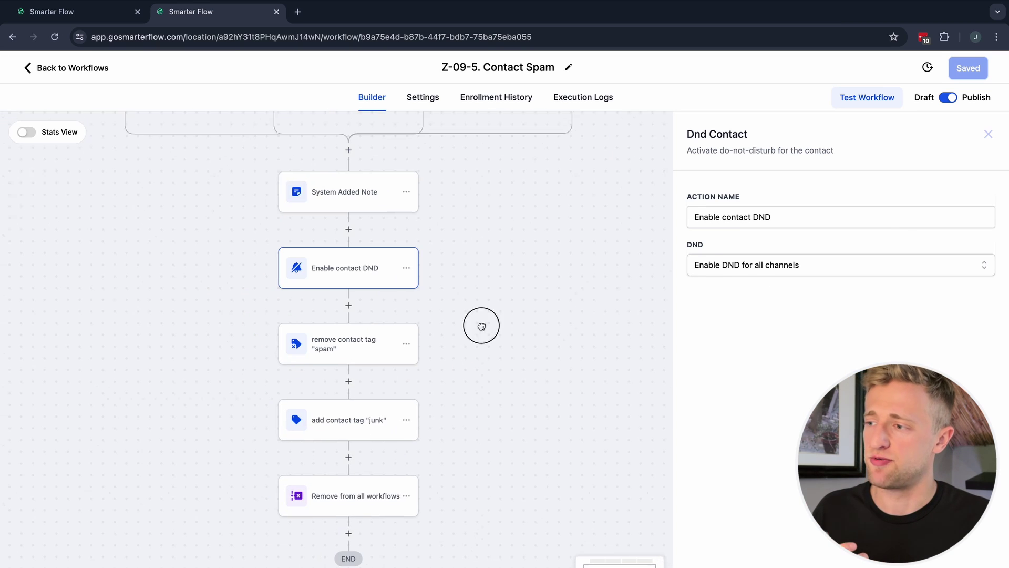
{"action": "left_click", "coordinate": [363, 340]}
{"action": "left_click", "coordinate": [349, 416]}
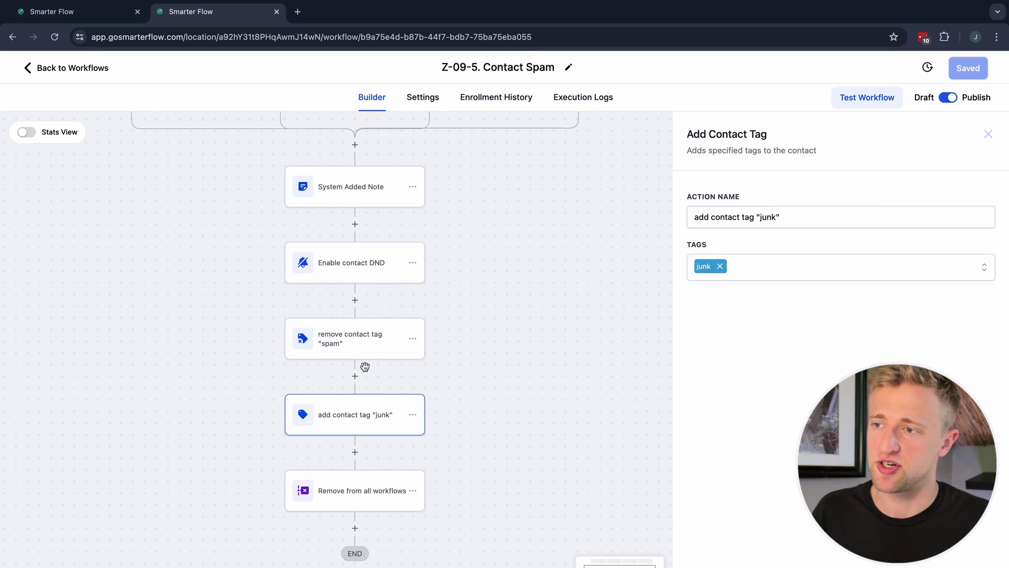
{"action": "left_click", "coordinate": [371, 342]}
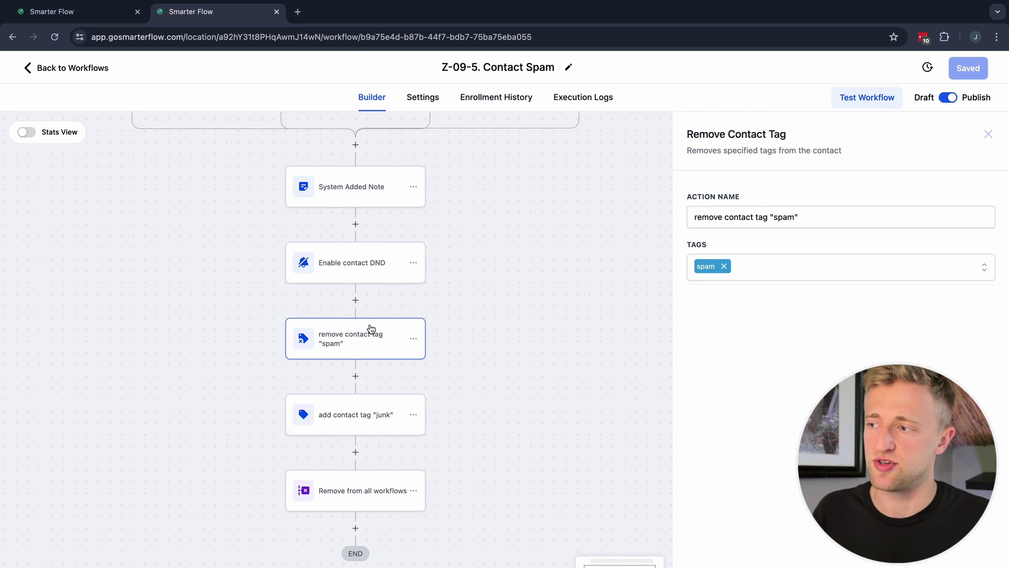
{"action": "left_click", "coordinate": [369, 416]}
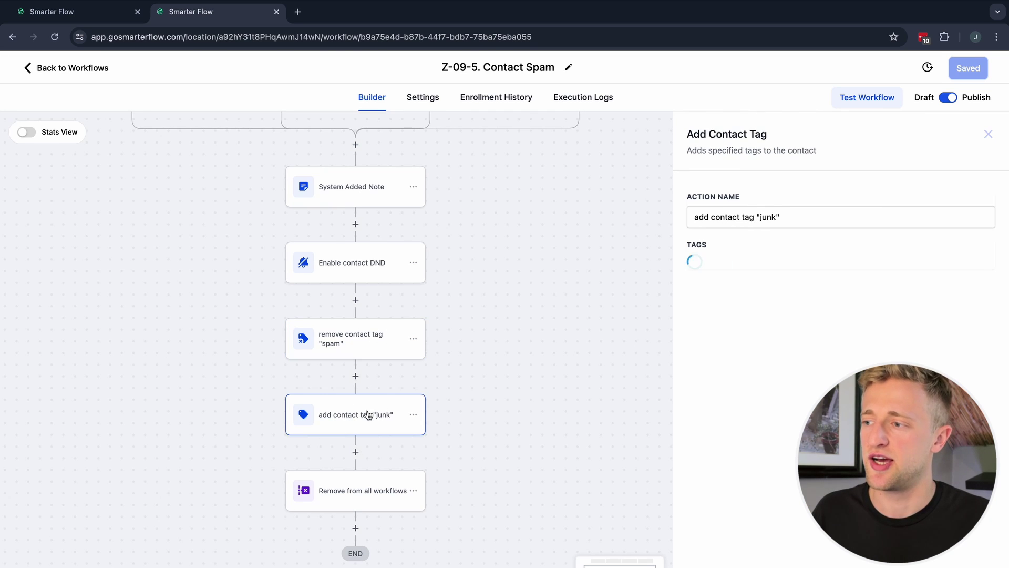
{"action": "left_click", "coordinate": [371, 347]}
{"action": "left_click", "coordinate": [366, 421]}
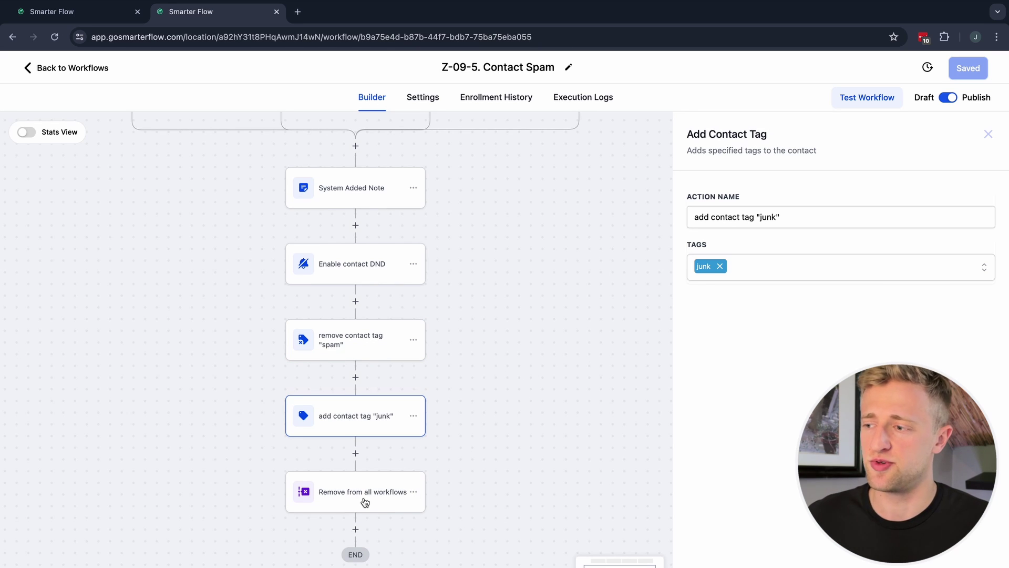
{"action": "left_click", "coordinate": [394, 501]}
- Leave Z-09-5 and open the Z-09-6 Apple Mail - Auto Unsubscribe workflow from the workflow list
{"action": "left_click", "coordinate": [67, 69]}
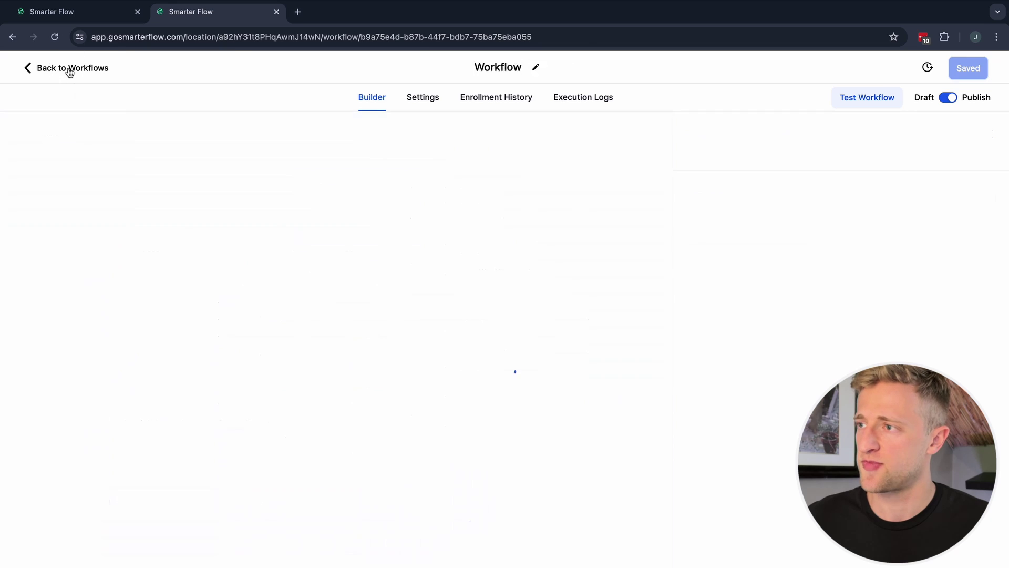
{"action": "scroll", "coordinate": [277, 372], "scroll_direction": "down", "scroll_amount": 1}
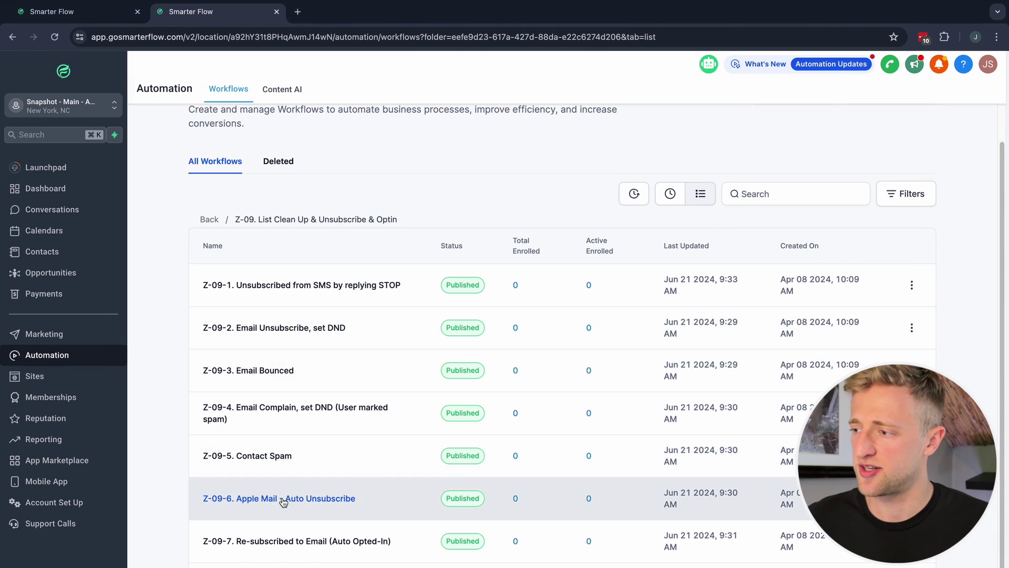
{"action": "left_click", "coordinate": [281, 498]}
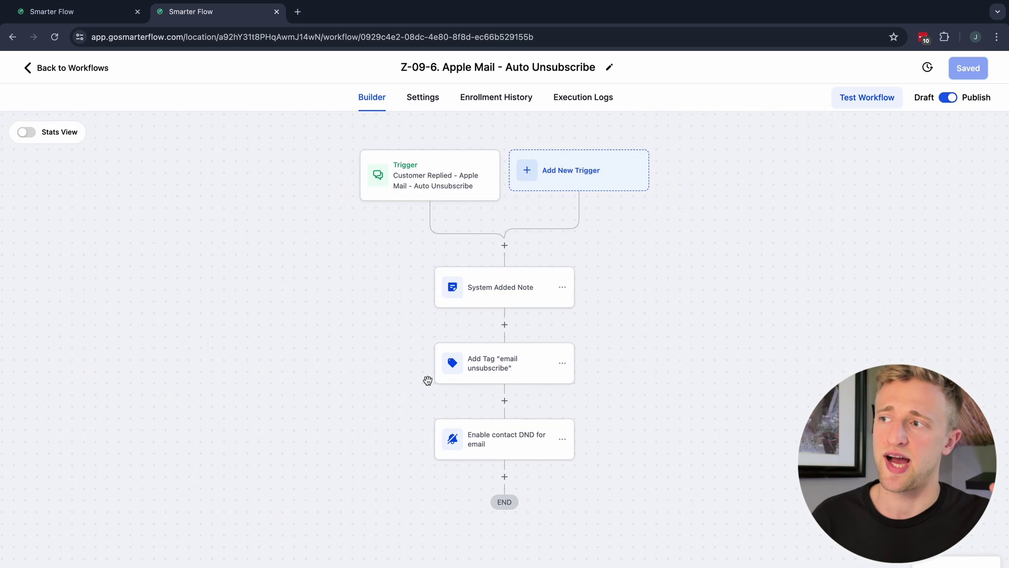
- Examine the Customer Replied trigger of Z-09-6, including its reply channel and Contains phrase filters, and close it without changes
{"action": "left_click", "coordinate": [383, 202]}
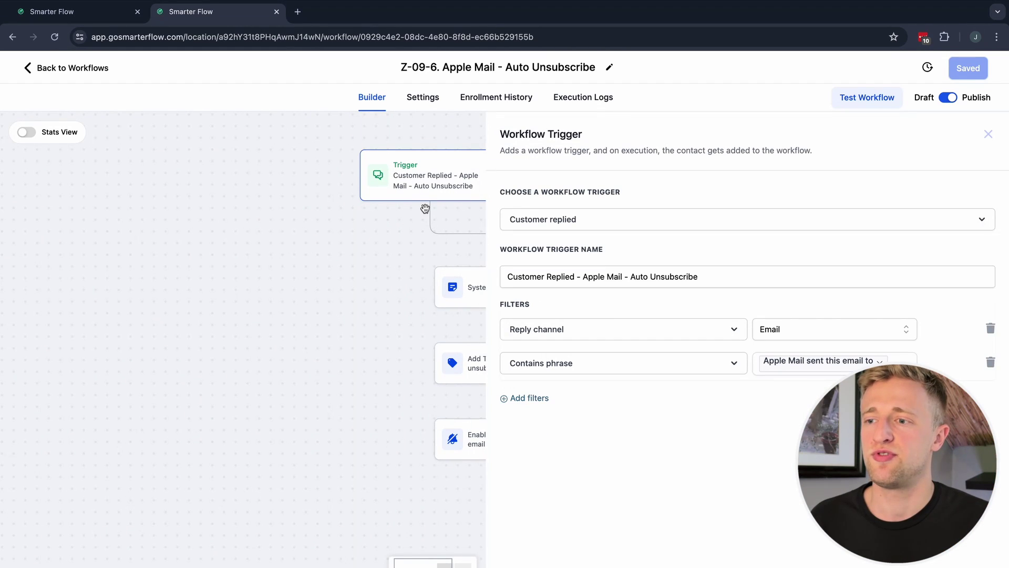
{"action": "left_click", "coordinate": [816, 367]}
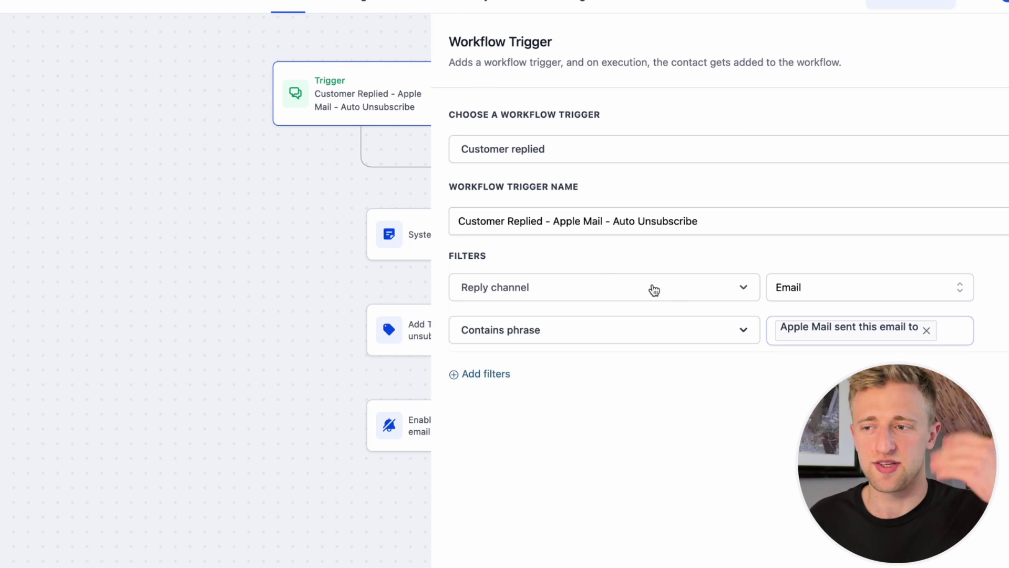
{"action": "key", "text": "Escape"}
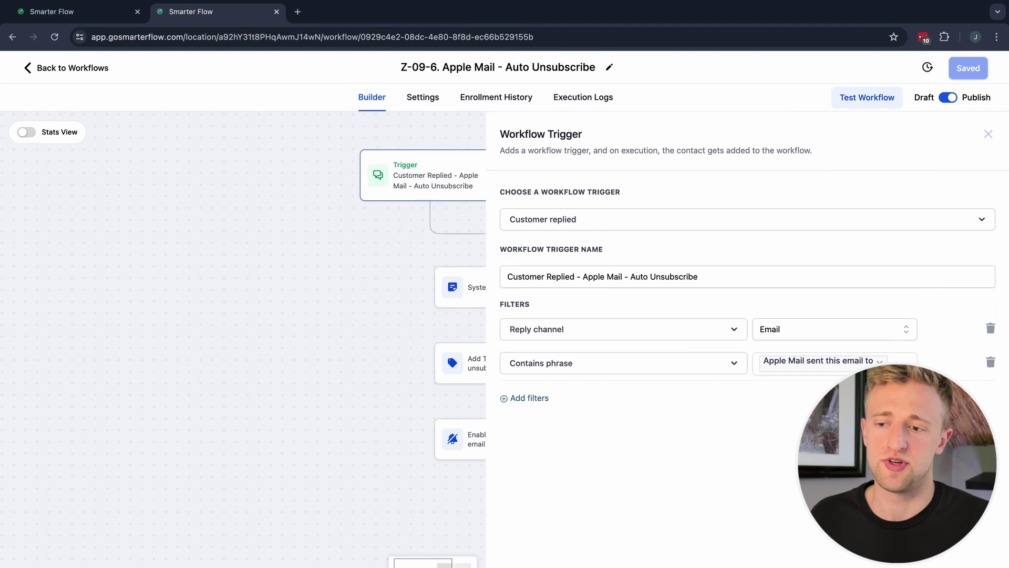
{"action": "left_click", "coordinate": [797, 370]}
{"action": "key", "text": "Escape"}
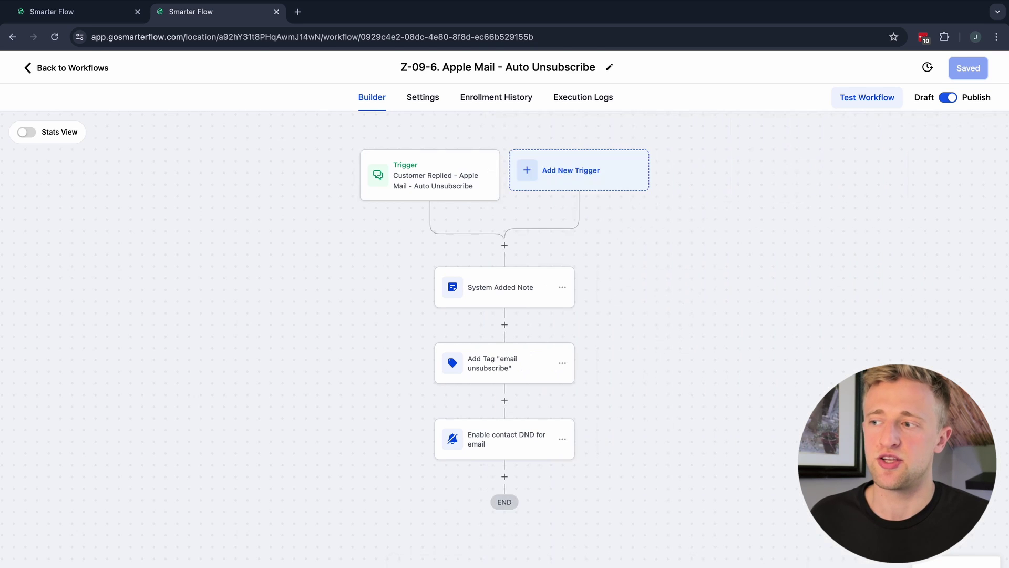
- Examine the System Added Note, Add Tag "email unsubscribe" and Enable contact DND for email actions of Z-09-6
{"action": "left_click", "coordinate": [495, 298]}
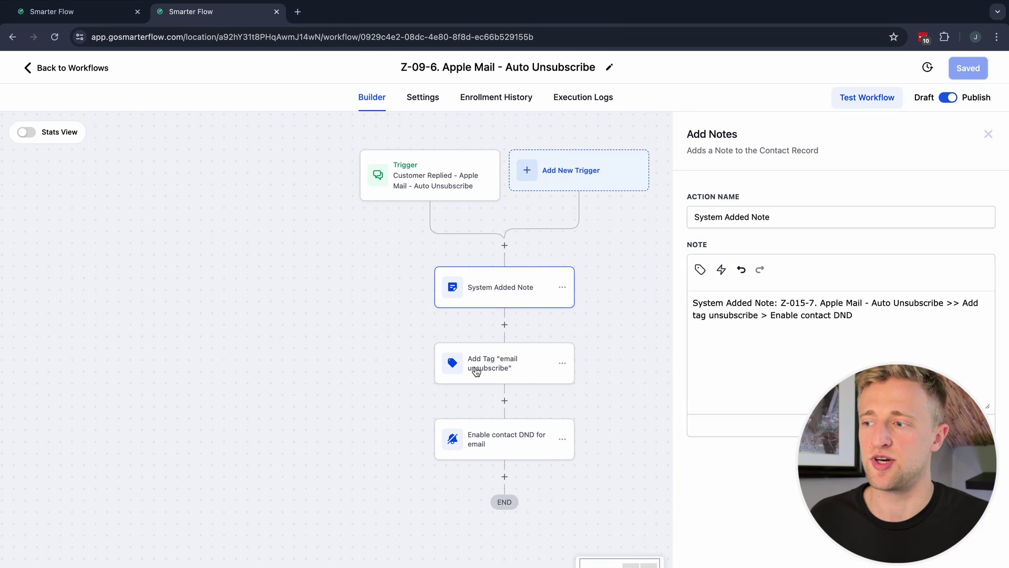
{"action": "left_click", "coordinate": [504, 361]}
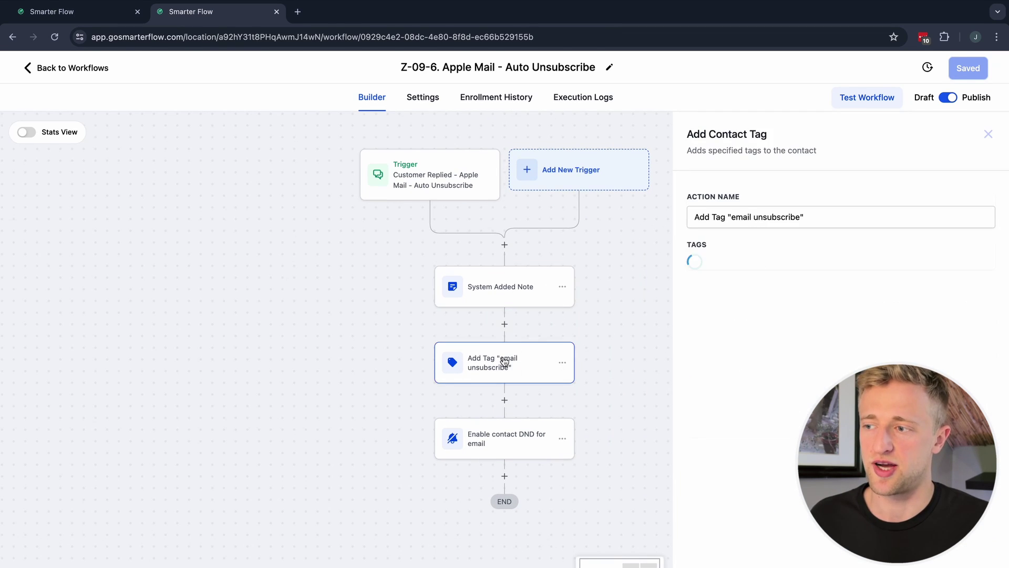
{"action": "left_click", "coordinate": [504, 439]}
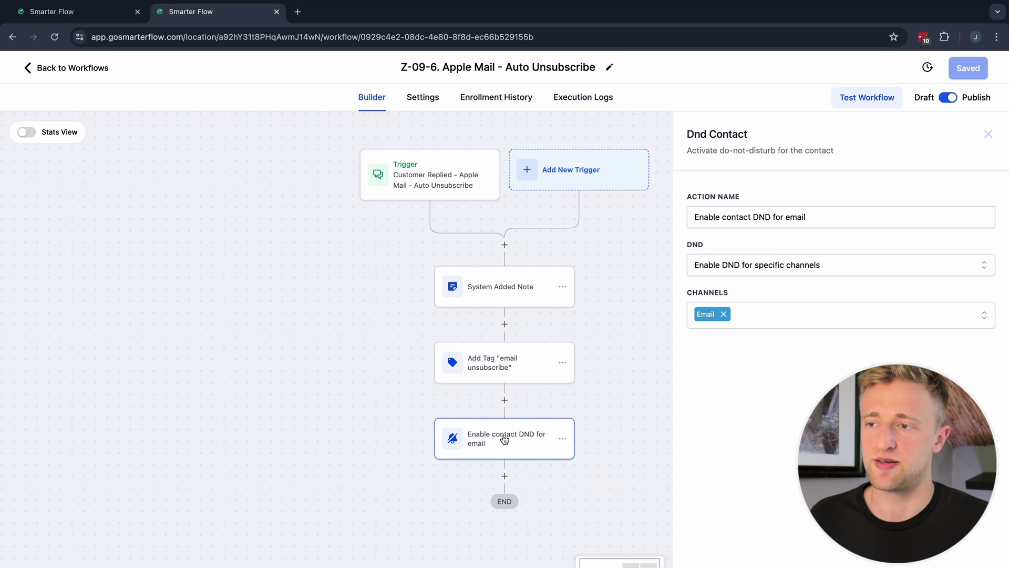
- Leave Z-09-6, open Z-09-7 Re-subscribed to Email (Auto Opted-In), and review its opt-in triggers from Order Submitted to Customer Replied
{"action": "left_click", "coordinate": [86, 68]}
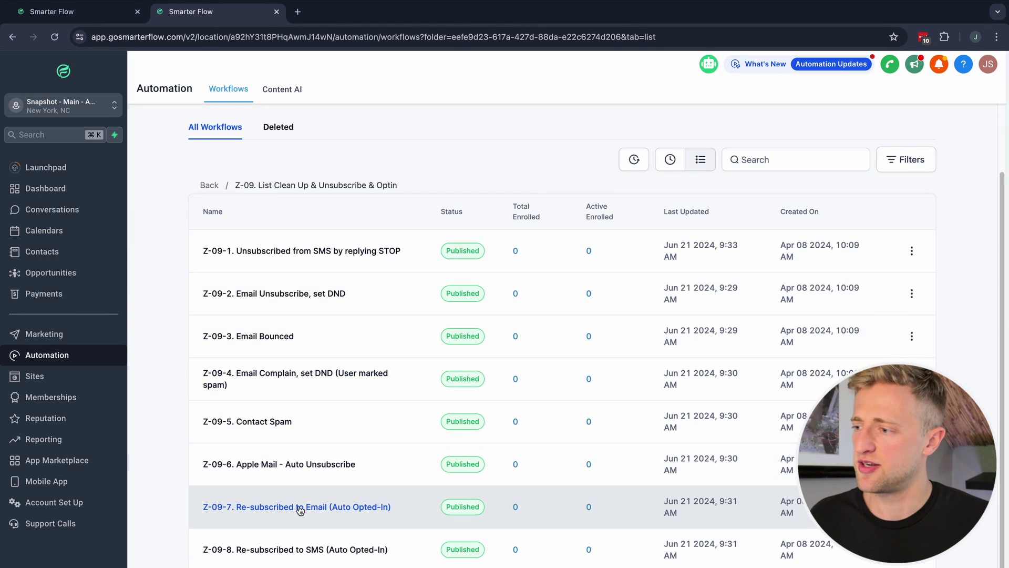
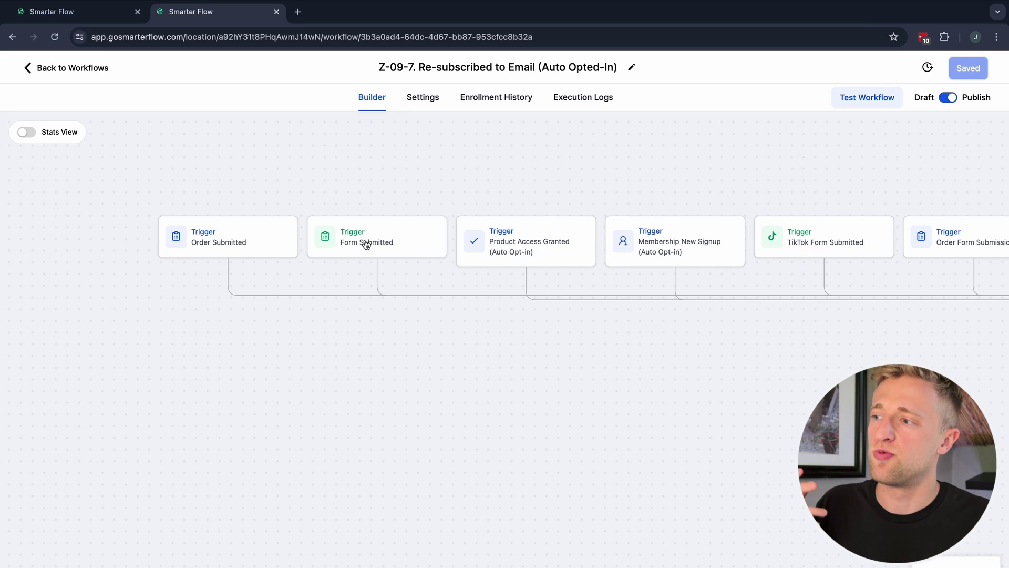
{"action": "scroll", "coordinate": [310, 275], "scroll_direction": "right", "scroll_amount": 5}
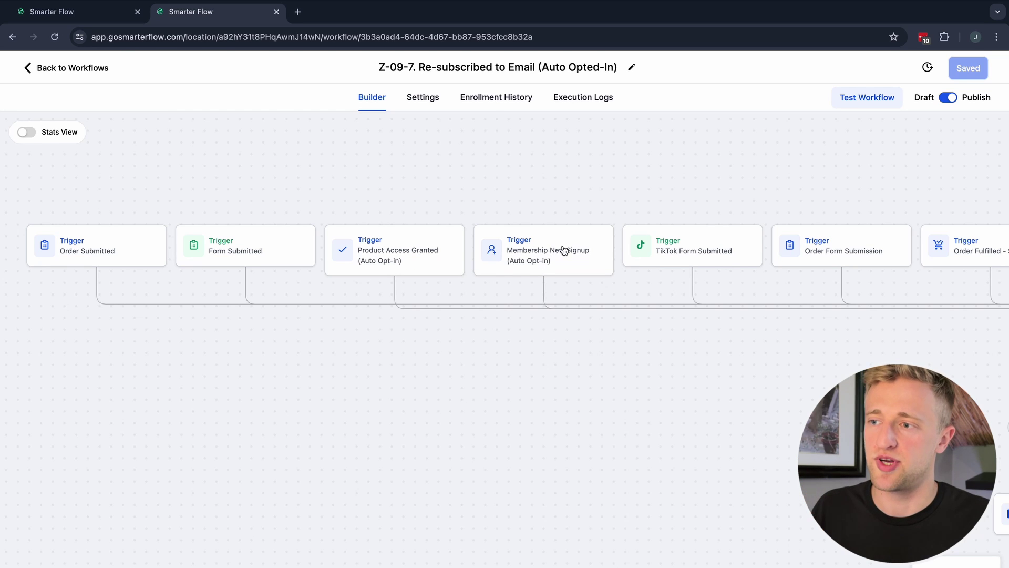
{"action": "scroll", "coordinate": [566, 253], "scroll_direction": "right", "scroll_amount": 3}
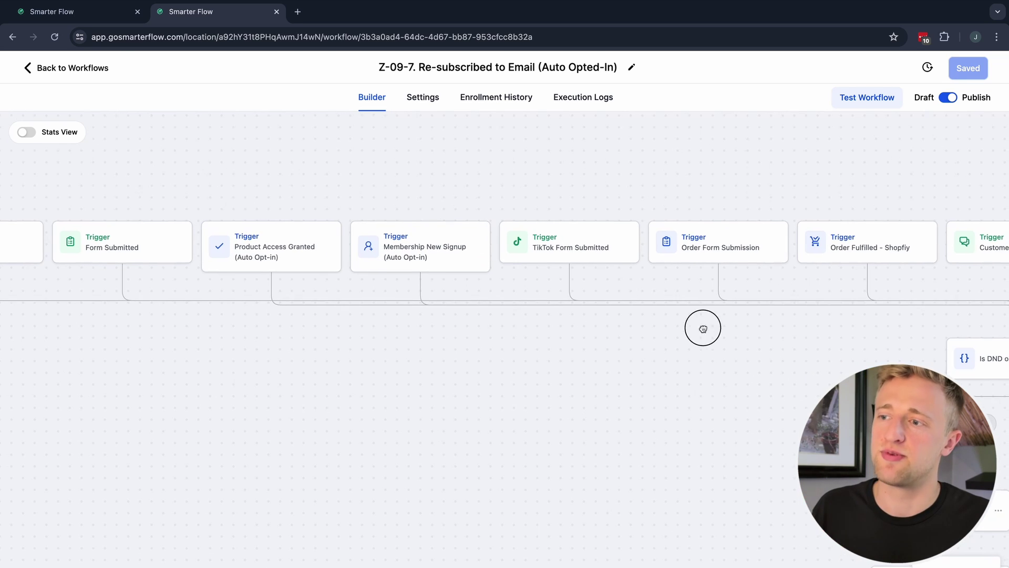
{"action": "scroll", "coordinate": [703, 329], "scroll_direction": "right", "scroll_amount": 5}
{"action": "scroll", "coordinate": [603, 329], "scroll_direction": "right", "scroll_amount": 5}
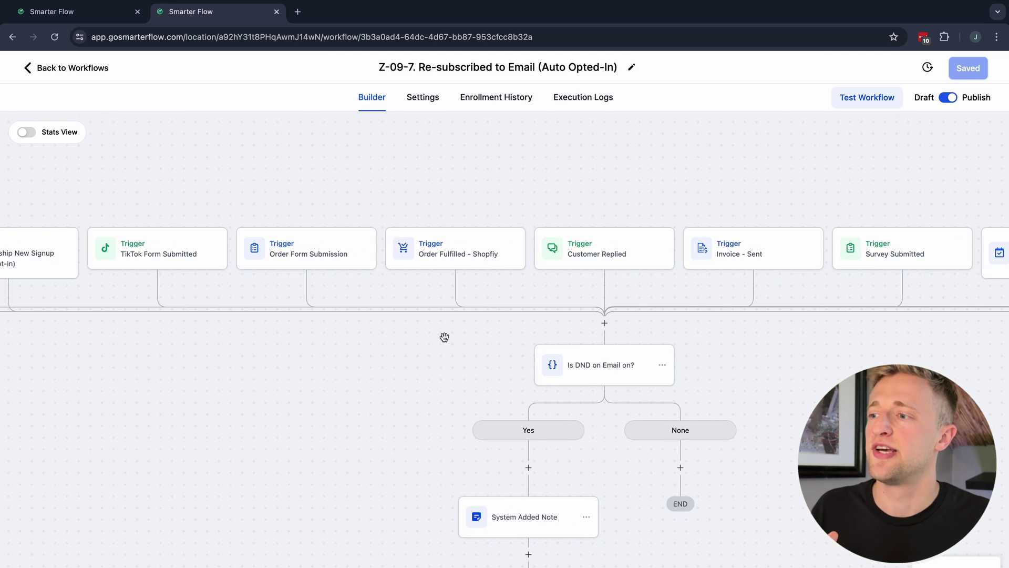
{"action": "left_click_drag", "start_coordinate": [480, 342], "coordinate": [329, 340]}
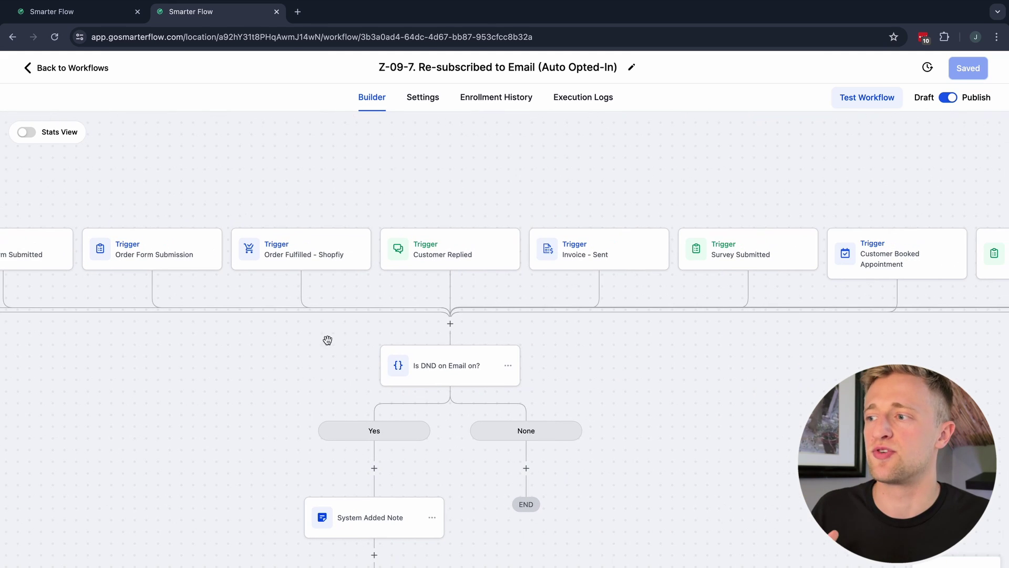
- Examine the Customer Replied and Invoice - Sent triggers of Z-09-7, including their filters, and close them without changes
{"action": "left_click", "coordinate": [462, 249]}
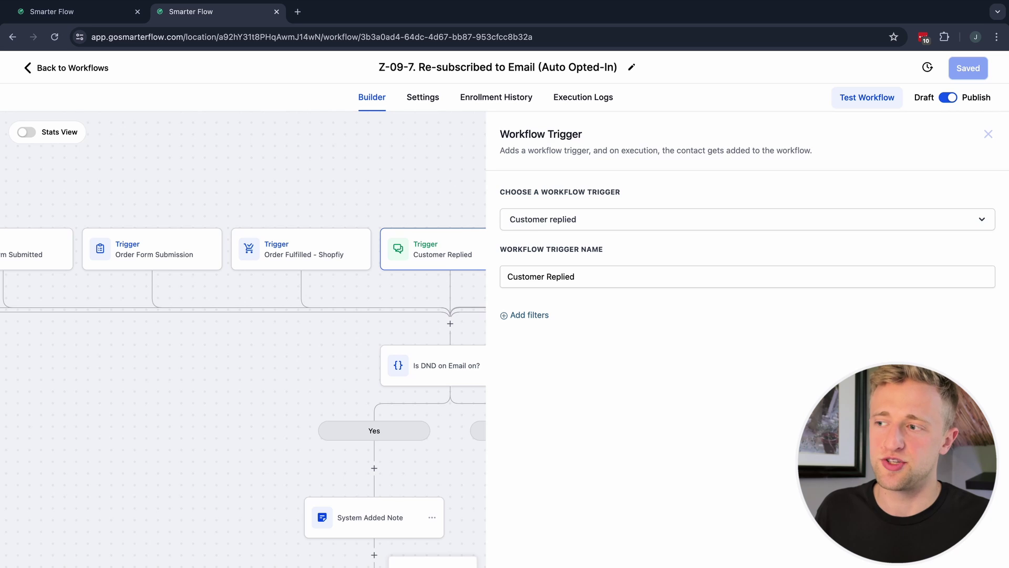
{"action": "key", "text": "Escape"}
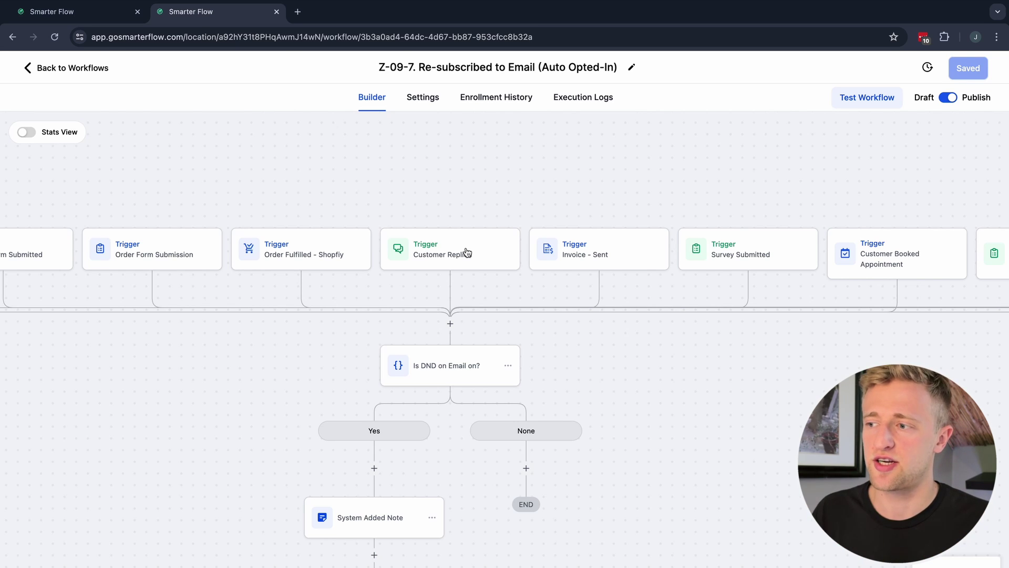
{"action": "left_click", "coordinate": [588, 249]}
{"action": "left_click_drag", "start_coordinate": [304, 342], "coordinate": [187, 349]}
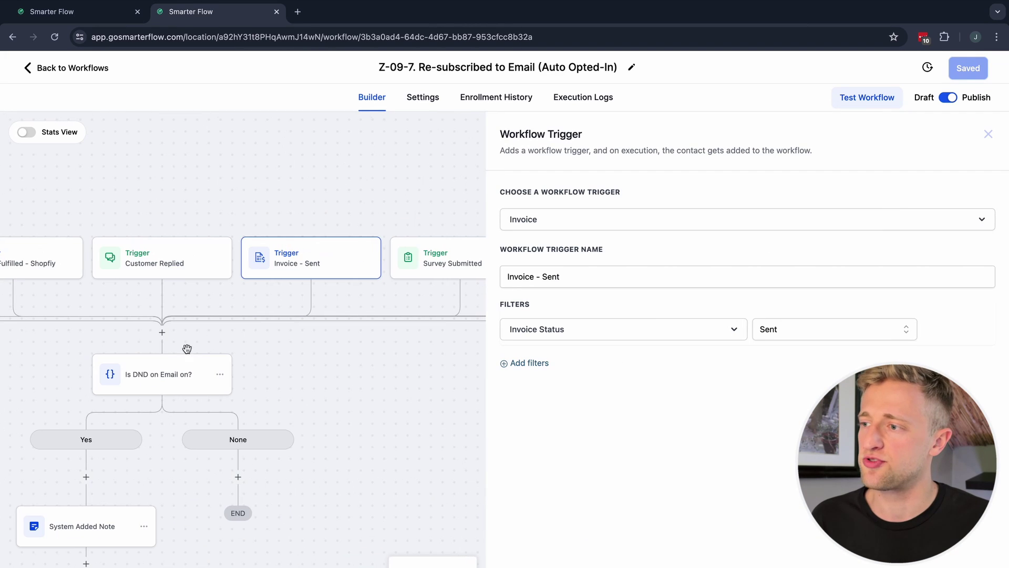
{"action": "left_click", "coordinate": [333, 361]}
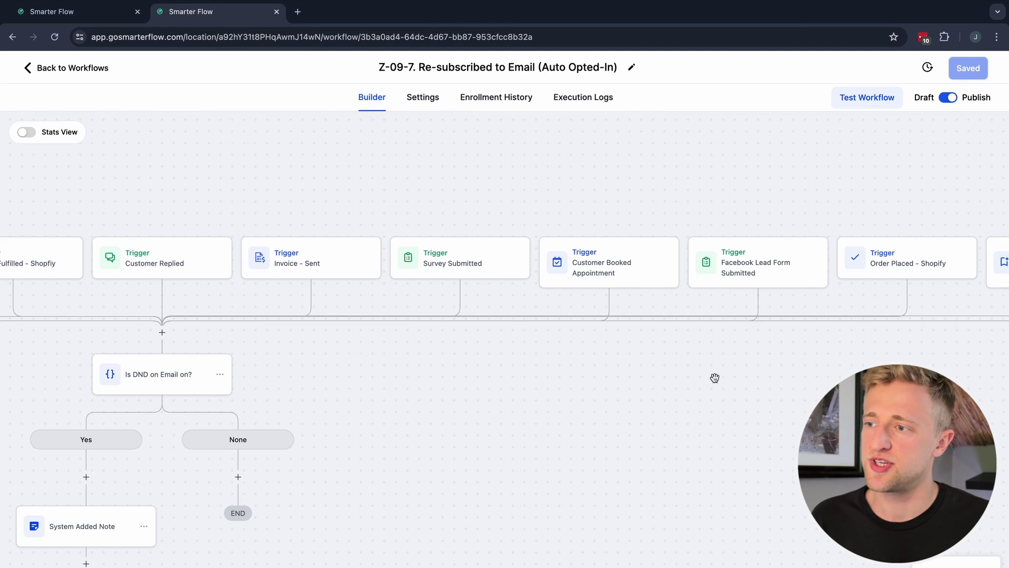
- Review the remaining Z-09-7 triggers, from Survey Submitted through Order Placed - Shopify and Offer Access Granted
{"action": "left_click_drag", "start_coordinate": [714, 378], "coordinate": [503, 310]}
{"action": "left_click_drag", "start_coordinate": [688, 347], "coordinate": [520, 368]}
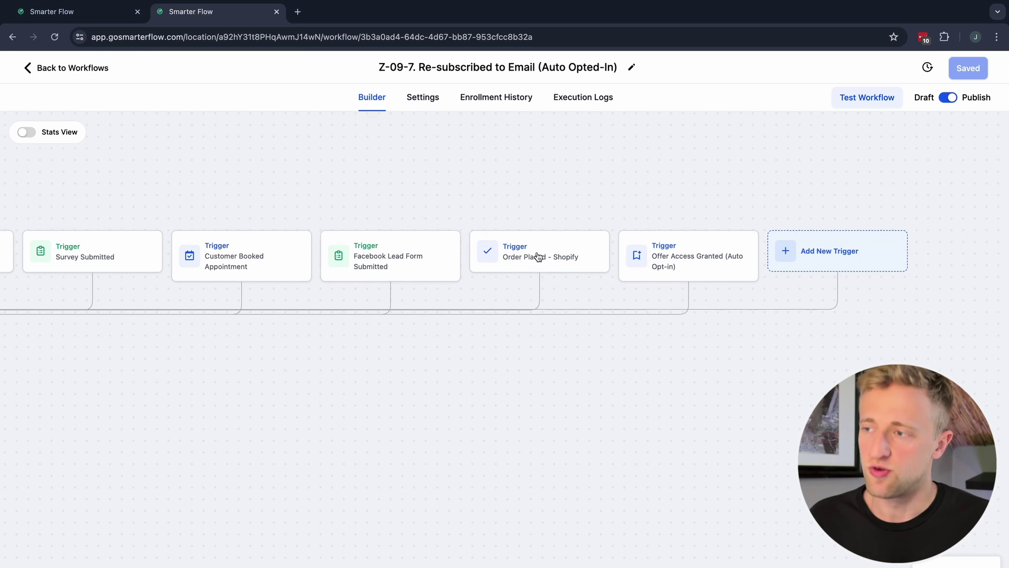
{"action": "left_click_drag", "start_coordinate": [710, 361], "coordinate": [614, 361]}
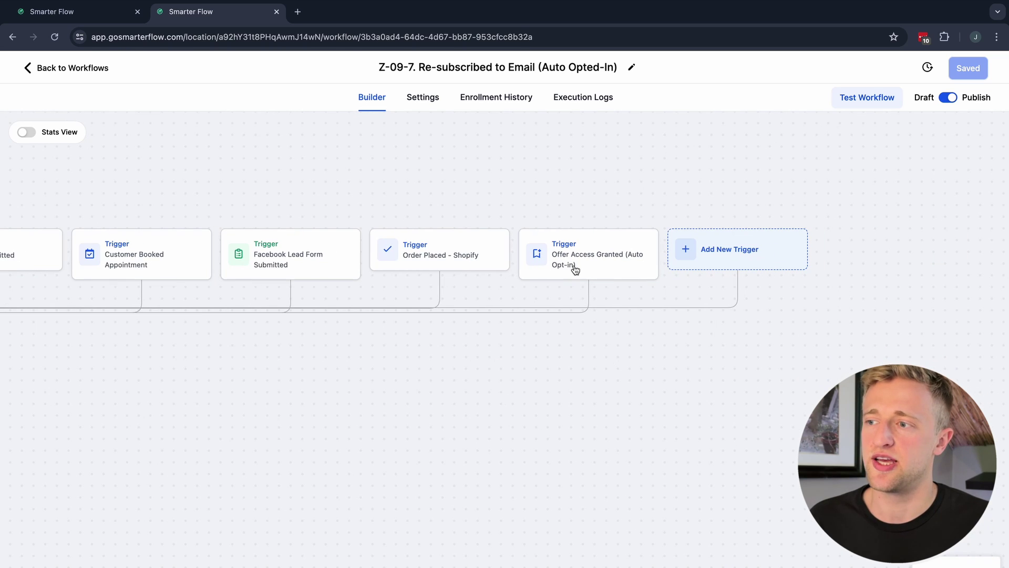
- Examine the "Is DND on Email on?" condition's branches in Z-09-7 and read the note text in the System Added Note action
{"action": "left_click_drag", "start_coordinate": [392, 372], "coordinate": [743, 251]}
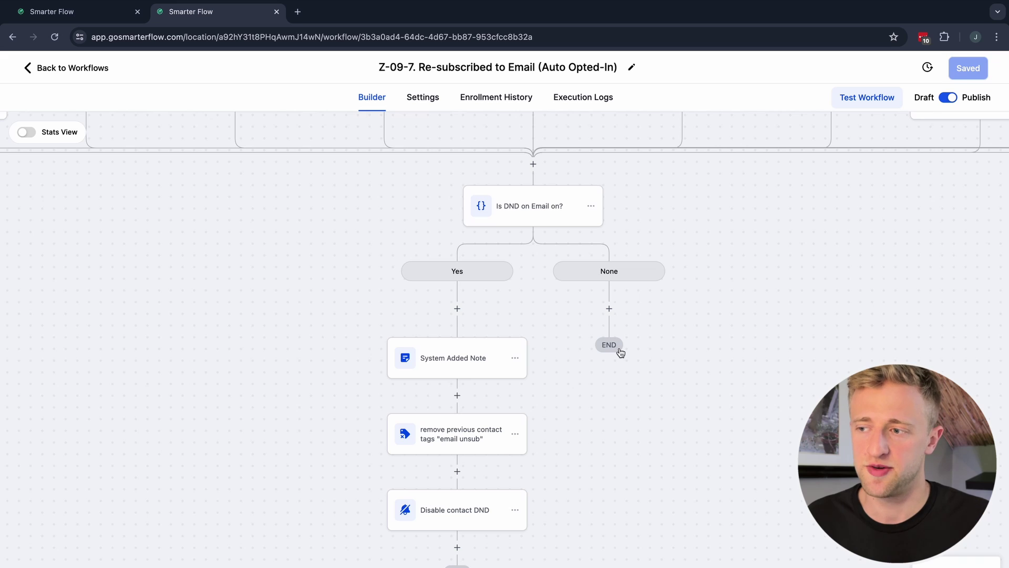
{"action": "left_click_drag", "start_coordinate": [534, 319], "coordinate": [539, 256]}
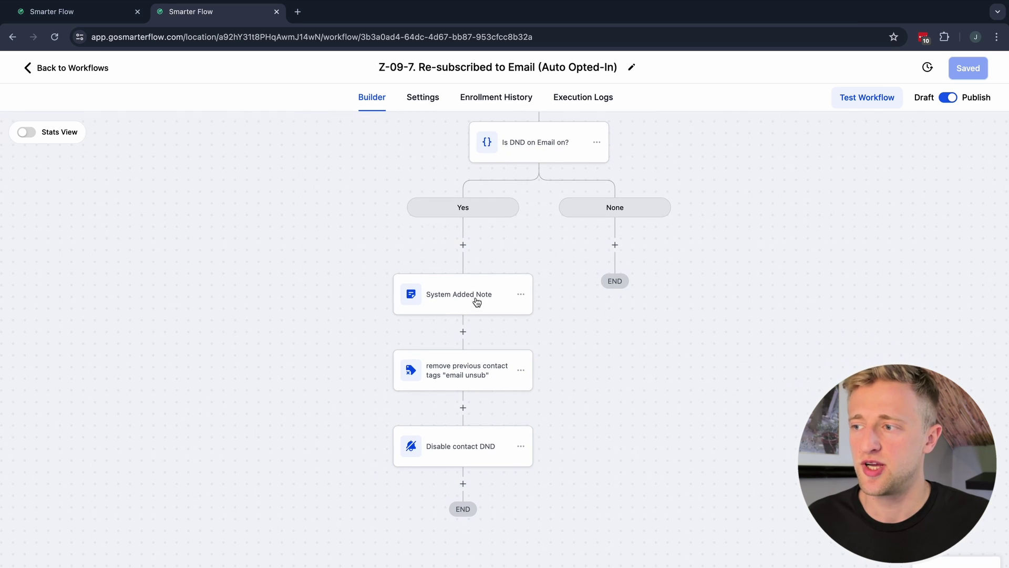
{"action": "left_click", "coordinate": [468, 308]}
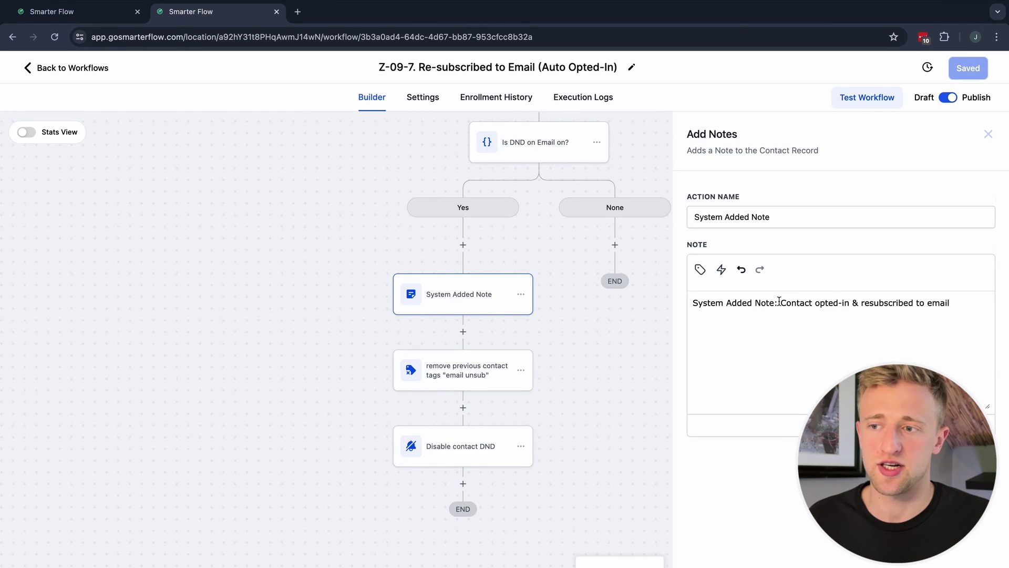
{"action": "left_click_drag", "start_coordinate": [779, 302], "coordinate": [943, 310]}
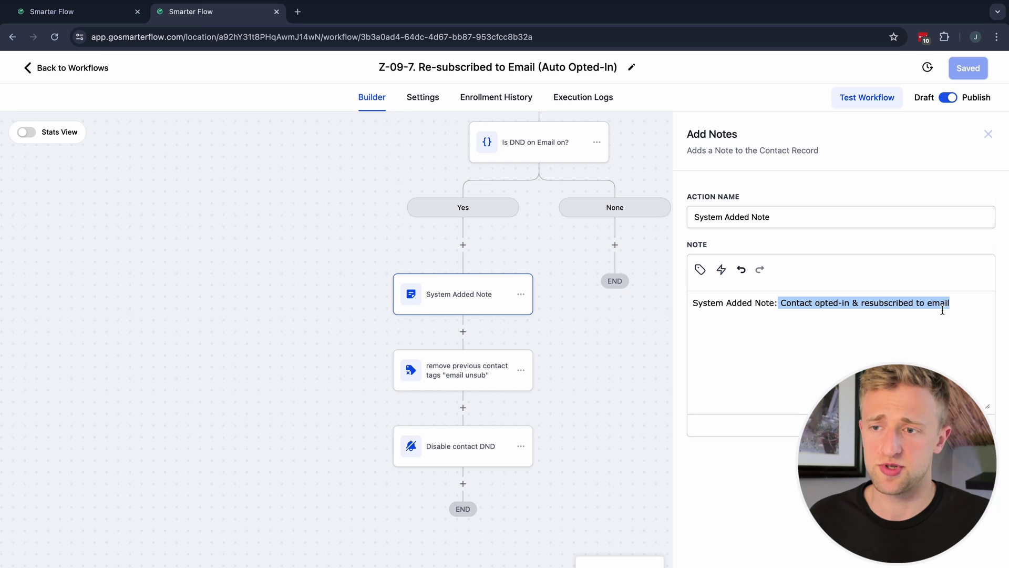
{"action": "left_click", "coordinate": [942, 310]}
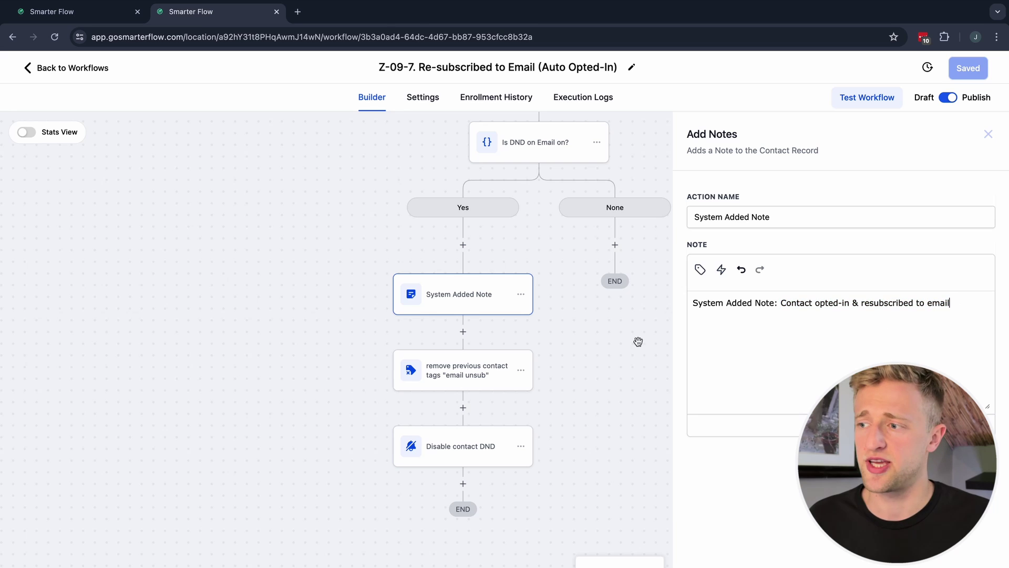
- Check the tag in the remove previous contact tags action and the channel in the Disable contact DND action, closing without changes
{"action": "left_click", "coordinate": [462, 376]}
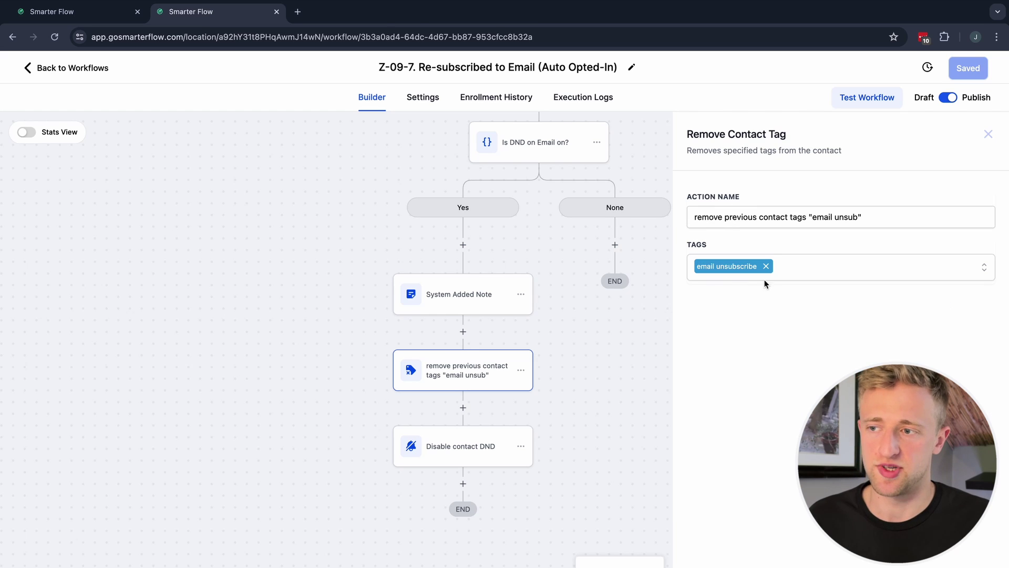
{"action": "scroll", "coordinate": [631, 342], "scroll_direction": "down", "scroll_amount": 2}
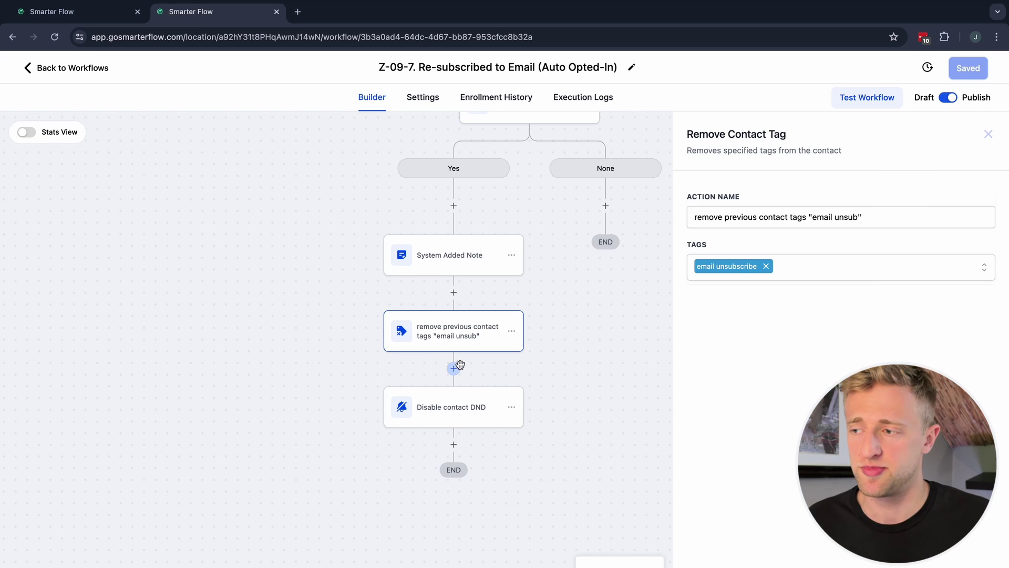
{"action": "left_click", "coordinate": [441, 409]}
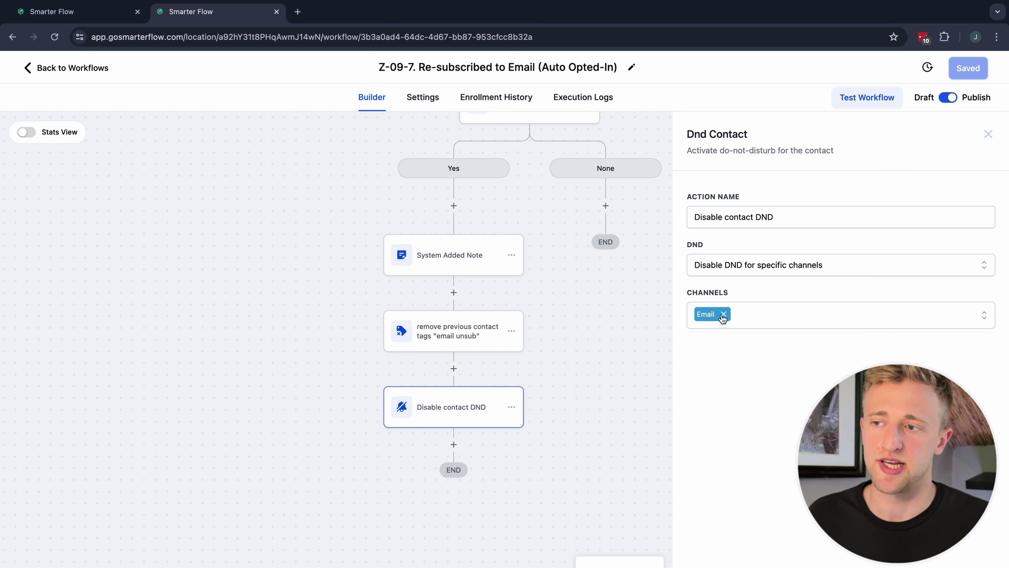
{"action": "left_click", "coordinate": [603, 353]}
{"action": "left_click_drag", "start_coordinate": [603, 354], "coordinate": [626, 426]}
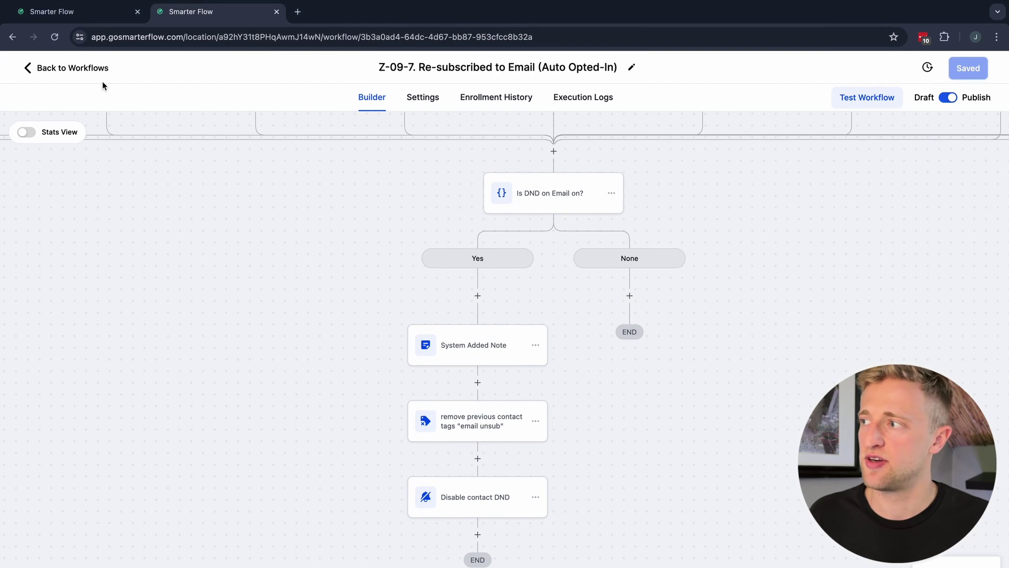
- Leave Z-09-7 and open the Z-09-8 Re-subscribed to SMS (Auto Opted-In) workflow from the workflow list
{"action": "left_click", "coordinate": [64, 76]}
{"action": "scroll", "coordinate": [282, 473], "scroll_direction": "down", "scroll_amount": 3}
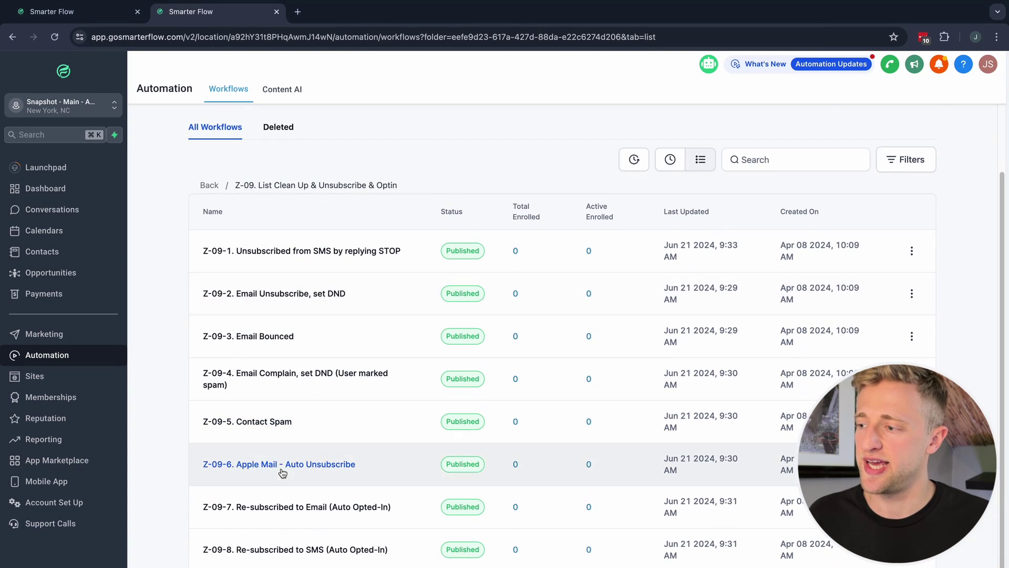
{"action": "left_click", "coordinate": [284, 550]}
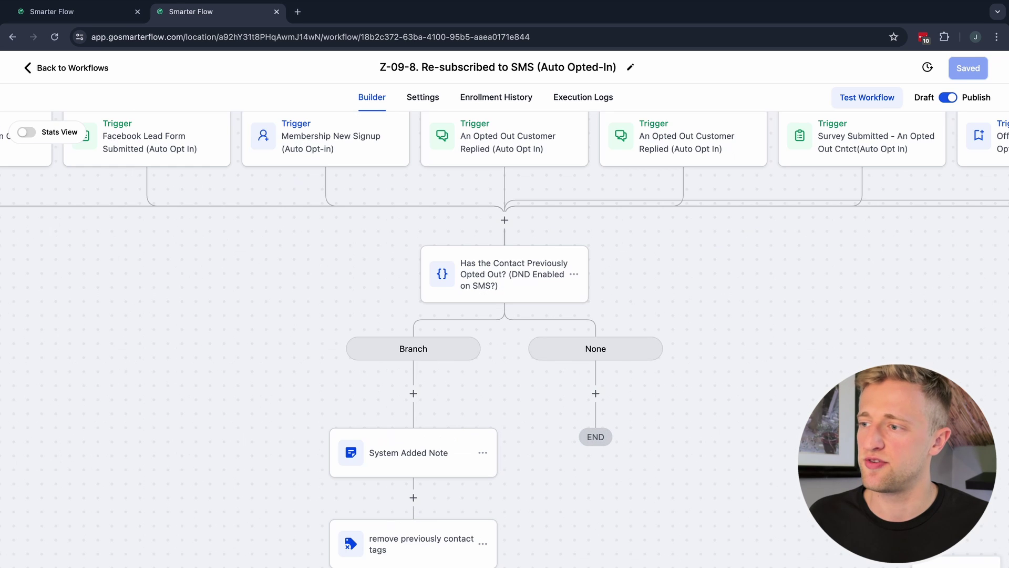
- Examine the previously-opted-out condition's branches in Z-09-8 and the Disable contact DND on SMS only action, closing it without changes
{"action": "left_click_drag", "start_coordinate": [168, 434], "coordinate": [225, 310]}
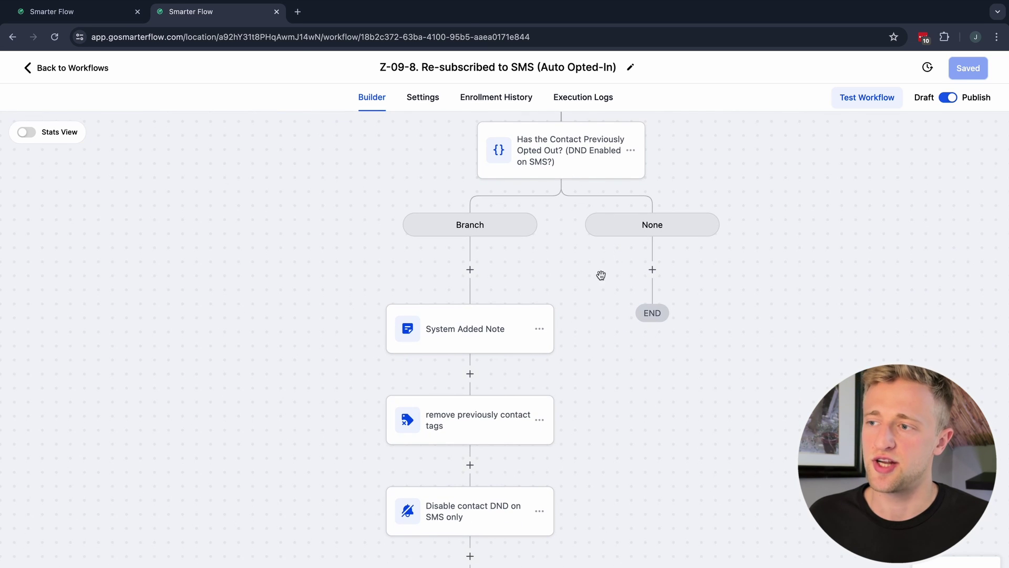
{"action": "scroll", "coordinate": [601, 275], "scroll_direction": "up", "scroll_amount": 2}
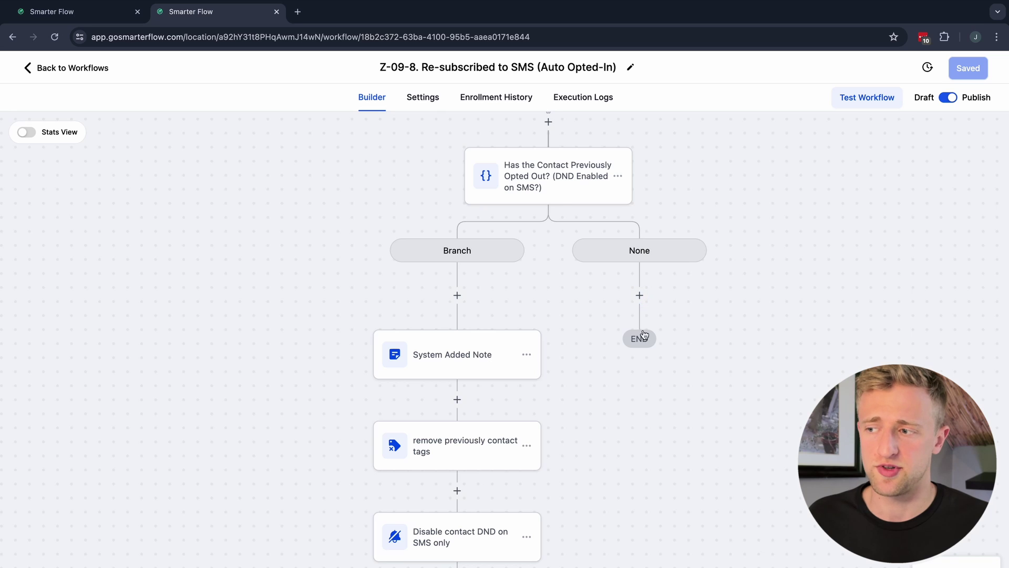
{"action": "left_click", "coordinate": [439, 534]}
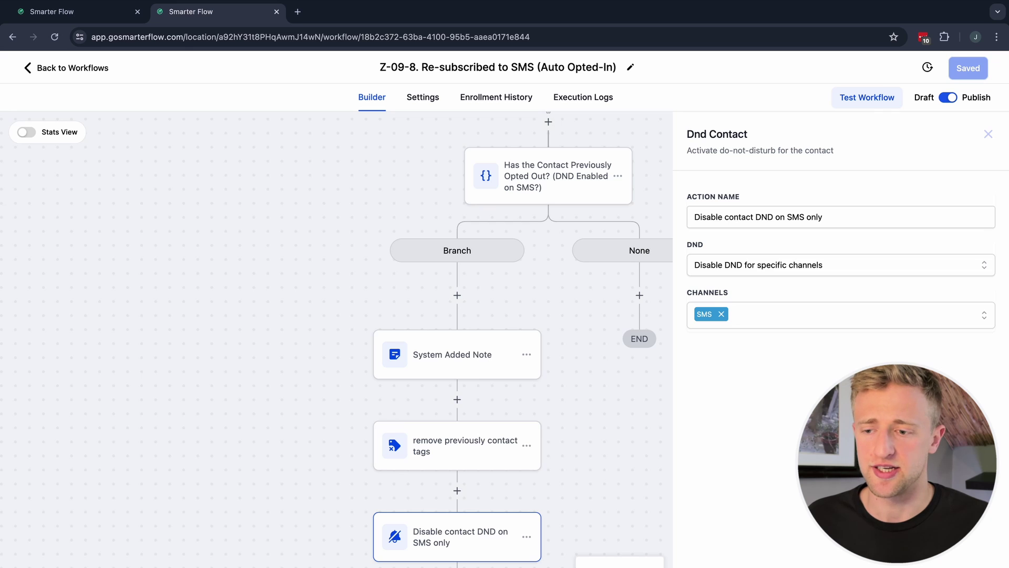
{"action": "left_click", "coordinate": [642, 413]}
{"action": "left_click_drag", "start_coordinate": [641, 412], "coordinate": [631, 450]}
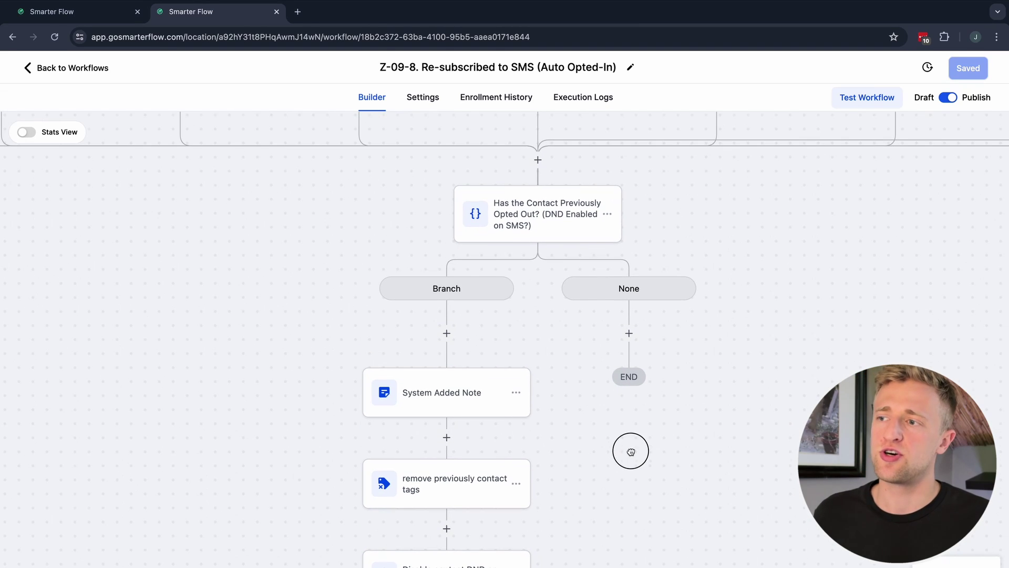
- Leave Z-09-8, look over the Z-09 workflow list, and return to the top-level list of workflow folders
{"action": "left_click", "coordinate": [84, 70]}
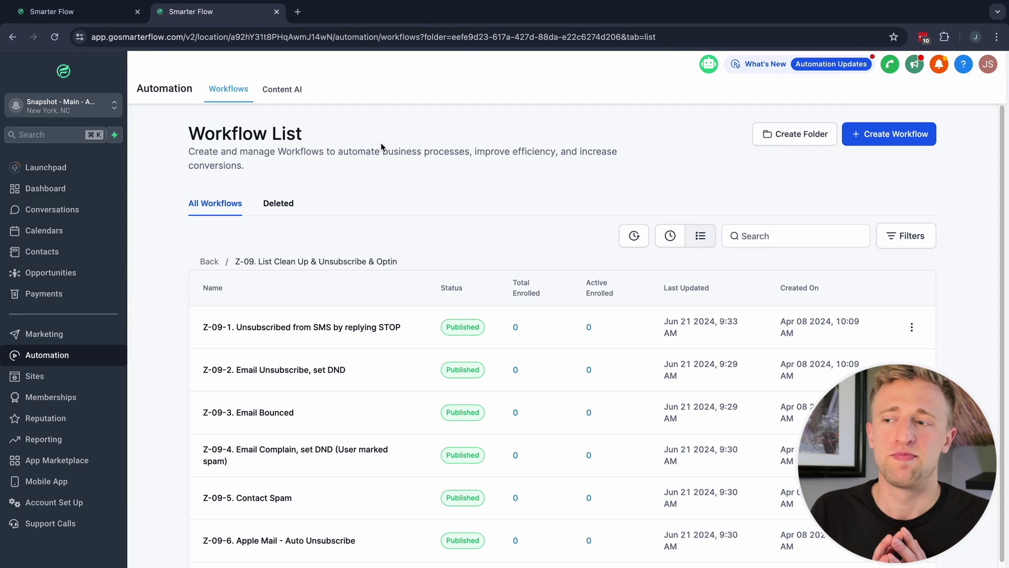
{"action": "scroll", "coordinate": [361, 232], "scroll_direction": "down", "scroll_amount": 2}
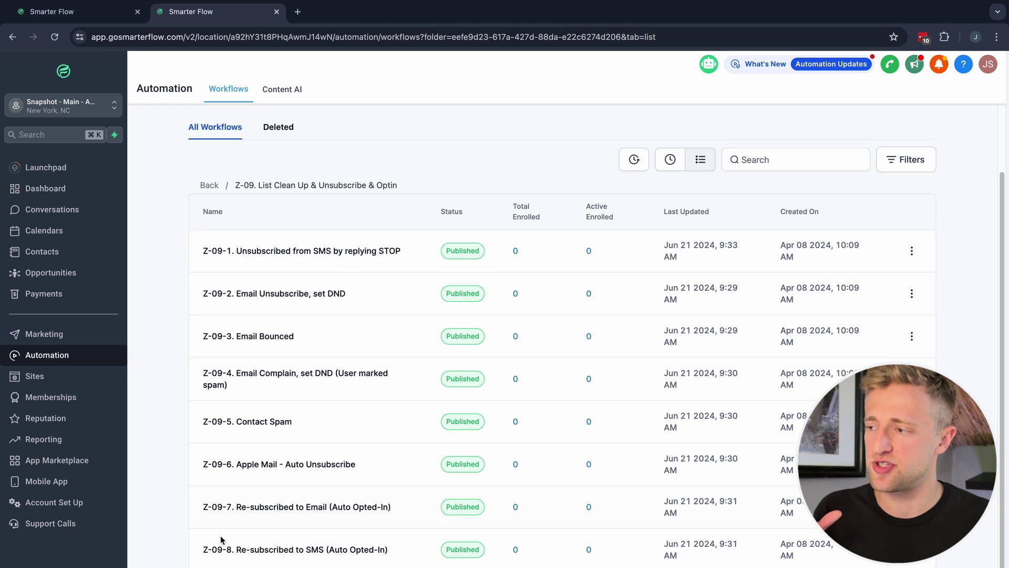
{"action": "left_click", "coordinate": [209, 185]}
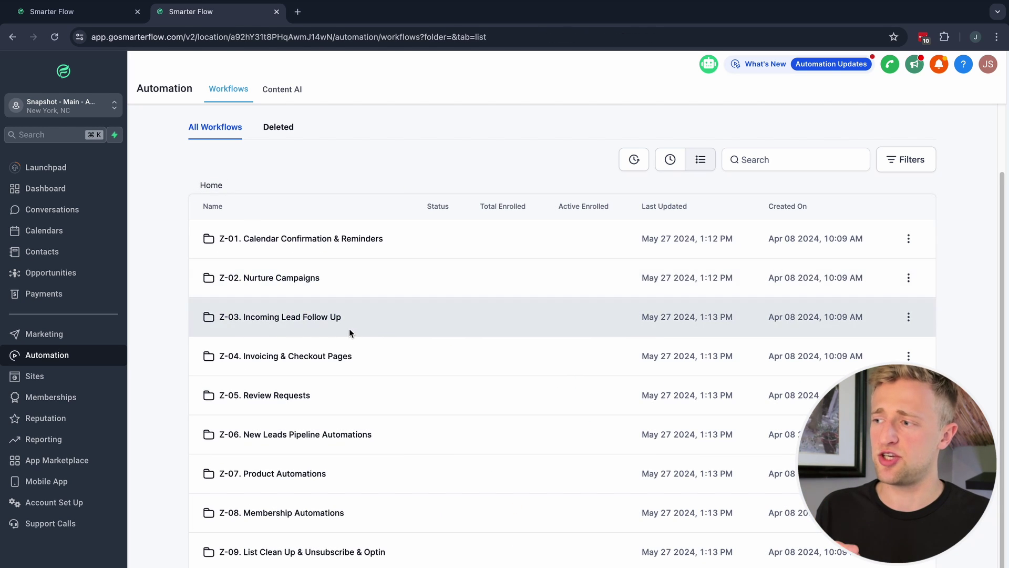